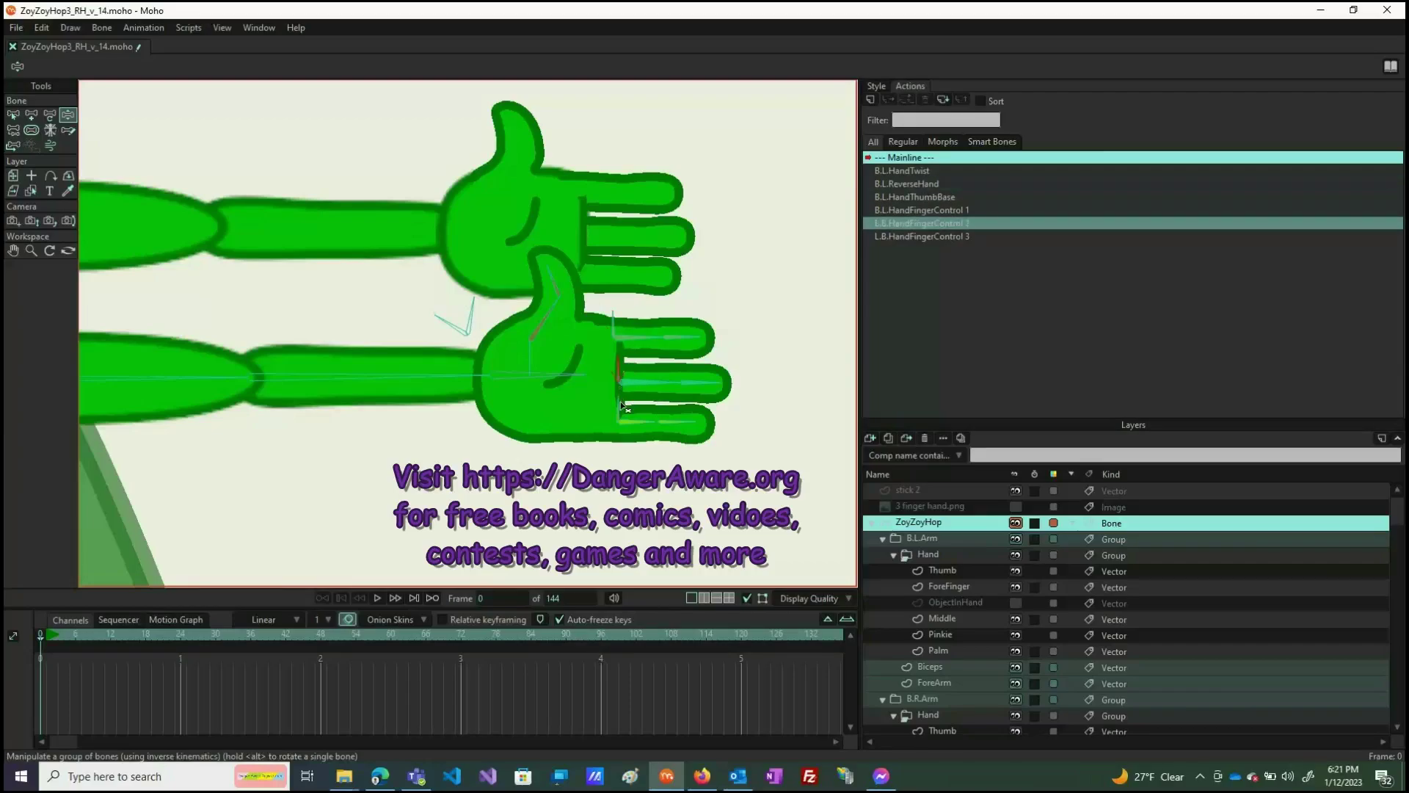
Step: Adjust the lower hand's three finger control bones to extend the fingers and curl them into a fist
{"action": "left_click", "coordinate": [622, 407]}
{"action": "left_click_drag", "start_coordinate": [622, 407], "coordinate": [621, 319]}
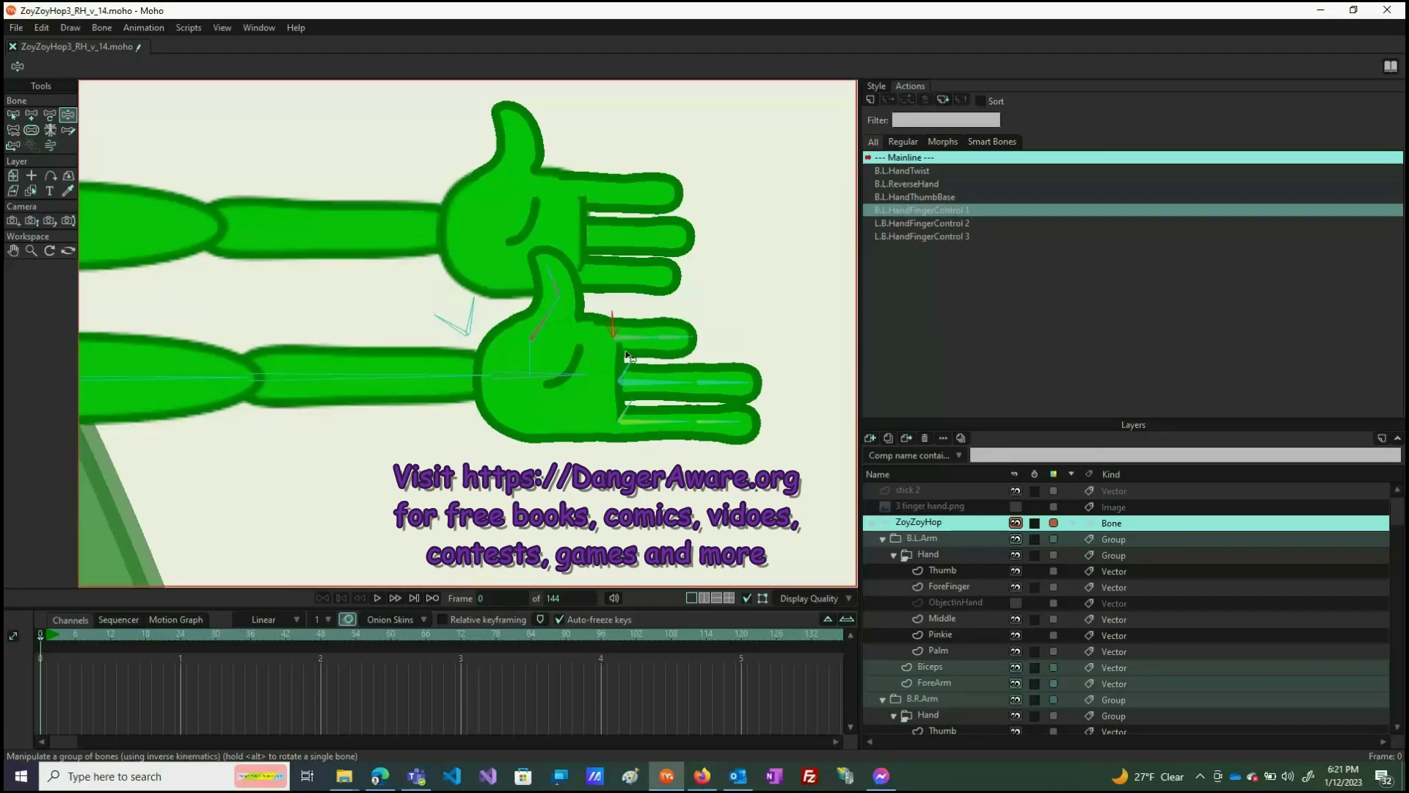
{"action": "left_click_drag", "start_coordinate": [631, 367], "coordinate": [594, 411]}
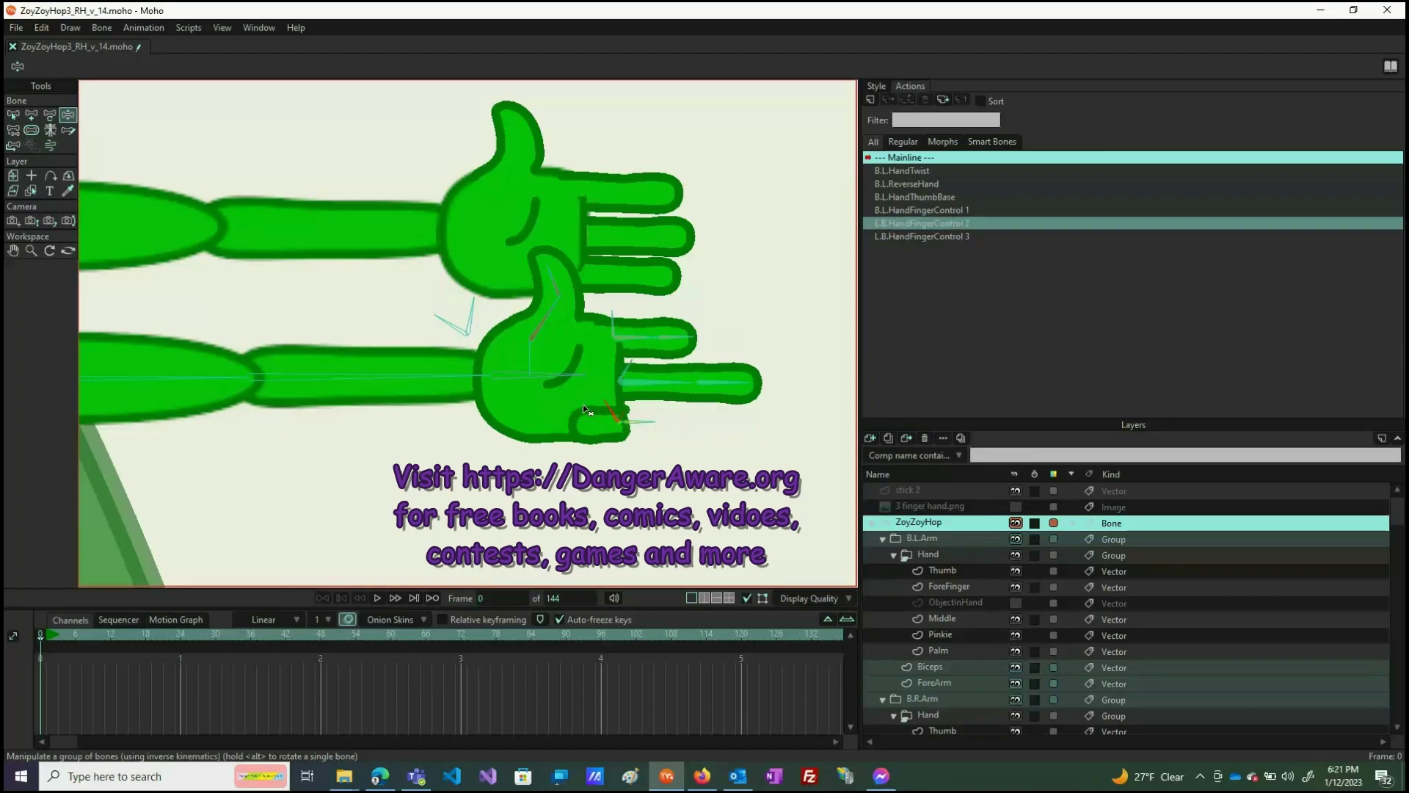
{"action": "left_click_drag", "start_coordinate": [637, 360], "coordinate": [597, 330]}
{"action": "mouse_move", "coordinate": [623, 421]}
{"action": "left_mouse_down"}
{"action": "mouse_move", "coordinate": [632, 411]}
{"action": "mouse_move", "coordinate": [611, 416]}
{"action": "left_mouse_up"}
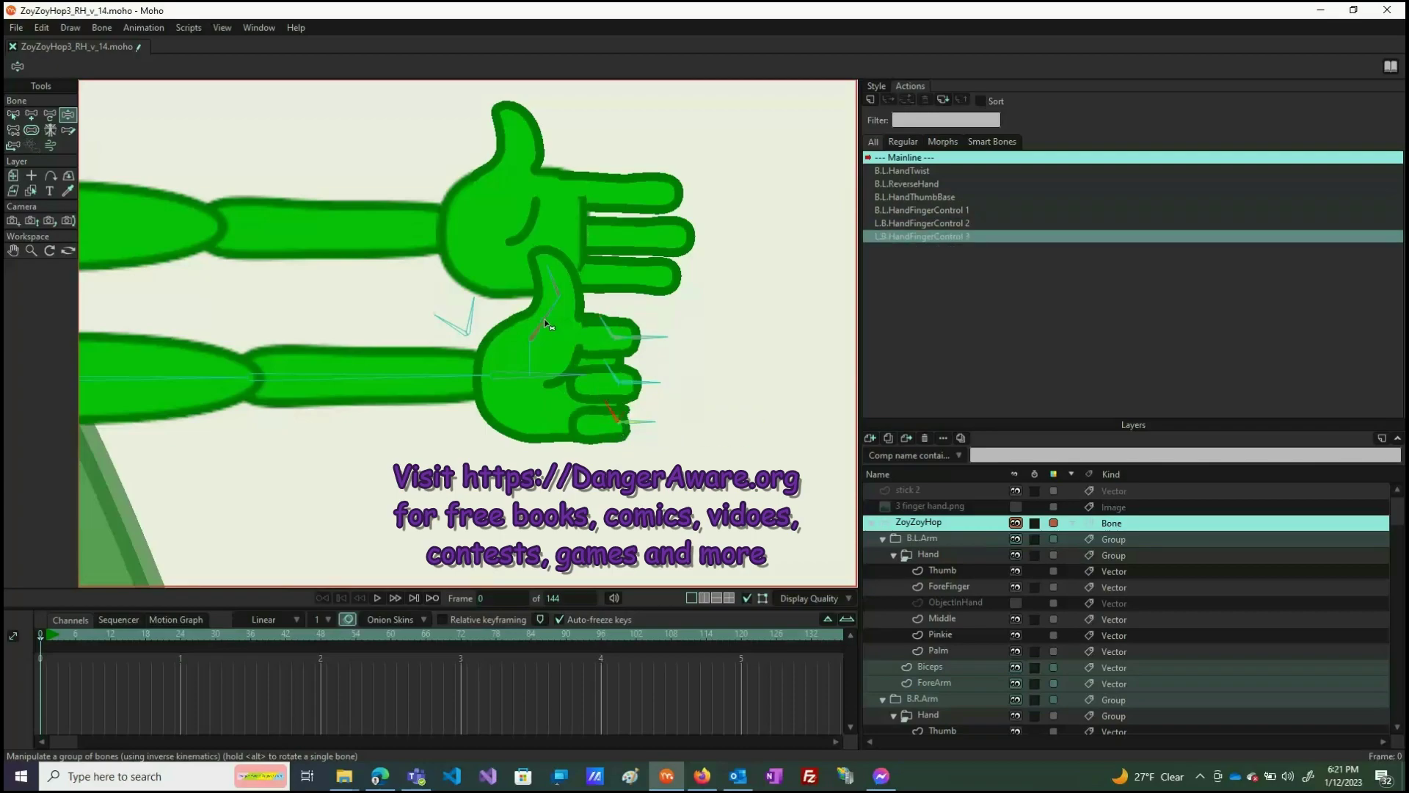
Step: Adjust the lower hand's forefinger, and rotate the hand twist control bone to turn the closed hand
{"action": "left_click_drag", "start_coordinate": [544, 319], "coordinate": [657, 338]}
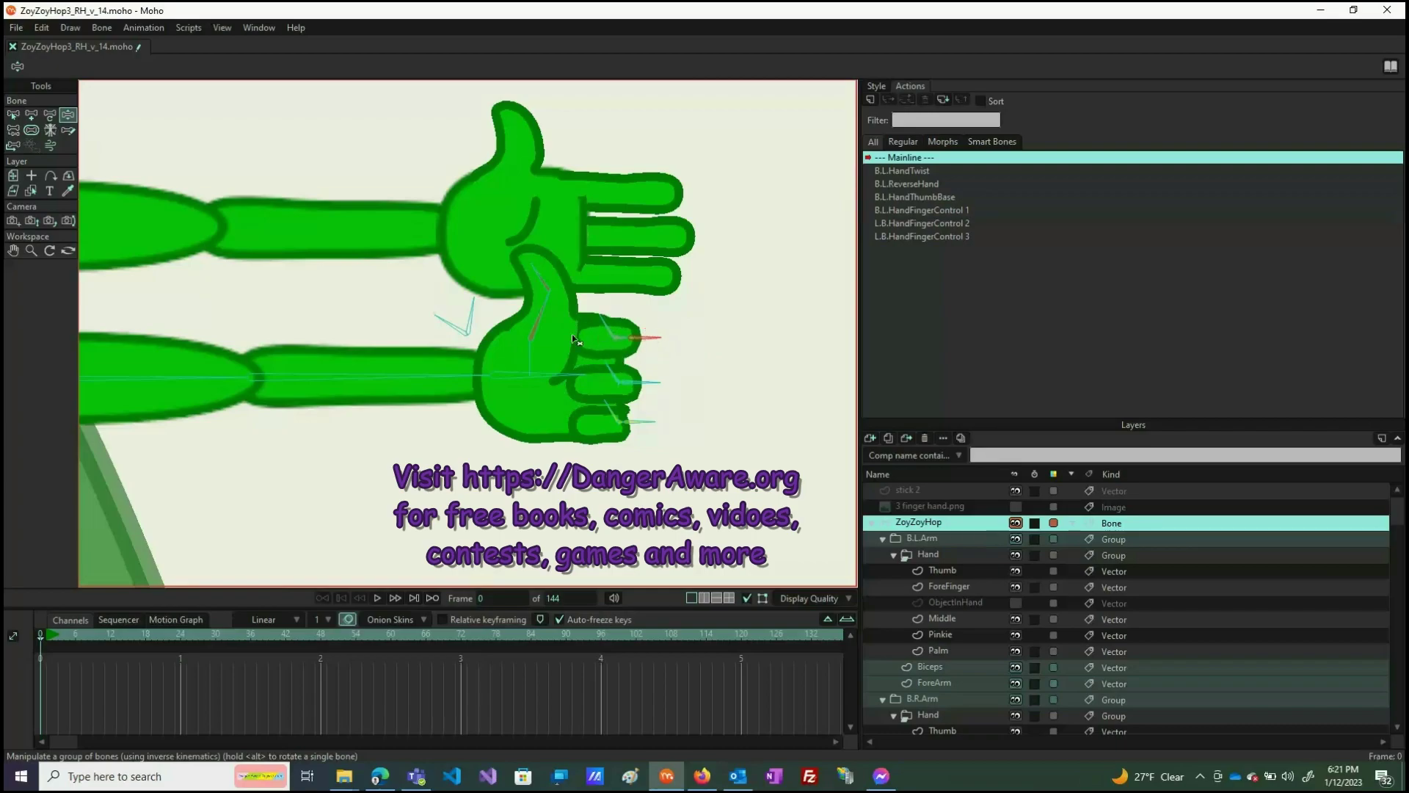
{"action": "left_click", "coordinate": [452, 345]}
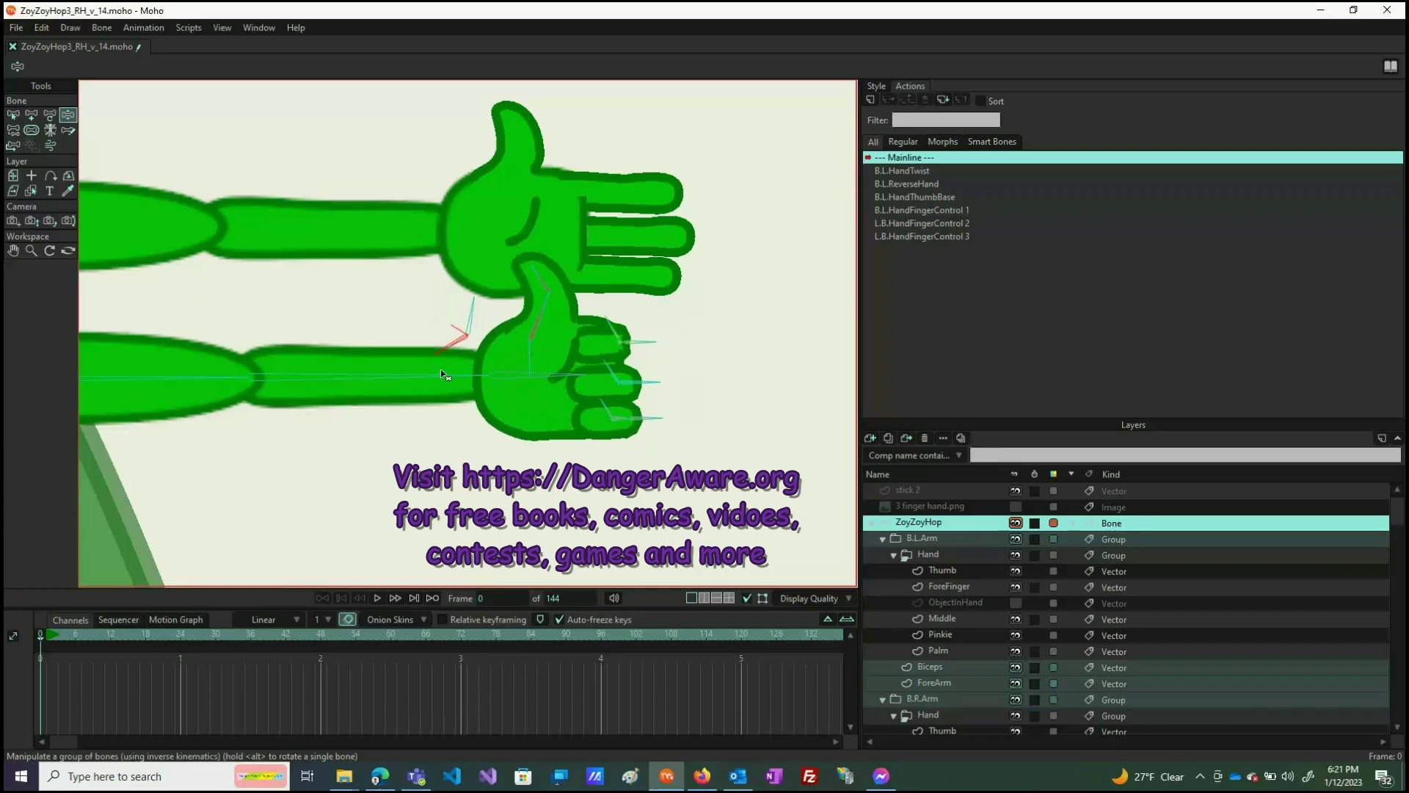
{"action": "mouse_move", "coordinate": [440, 312]}
{"action": "left_mouse_down"}
{"action": "mouse_move", "coordinate": [439, 370]}
{"action": "mouse_move", "coordinate": [434, 313]}
{"action": "mouse_move", "coordinate": [437, 325]}
{"action": "left_mouse_up"}
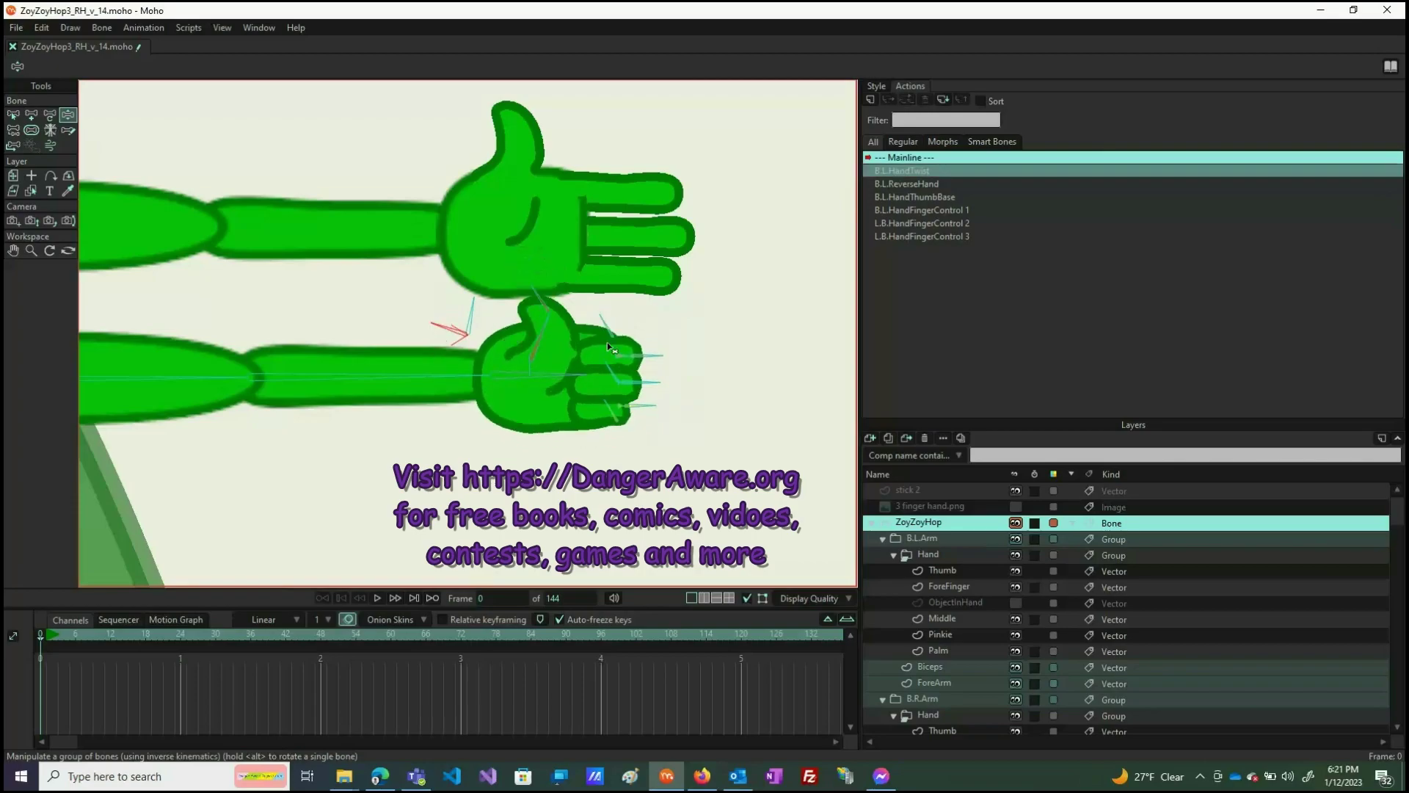
Step: Extend the twisted lower hand's three fingers with their finger control bones
{"action": "left_click_drag", "start_coordinate": [600, 328], "coordinate": [618, 298]}
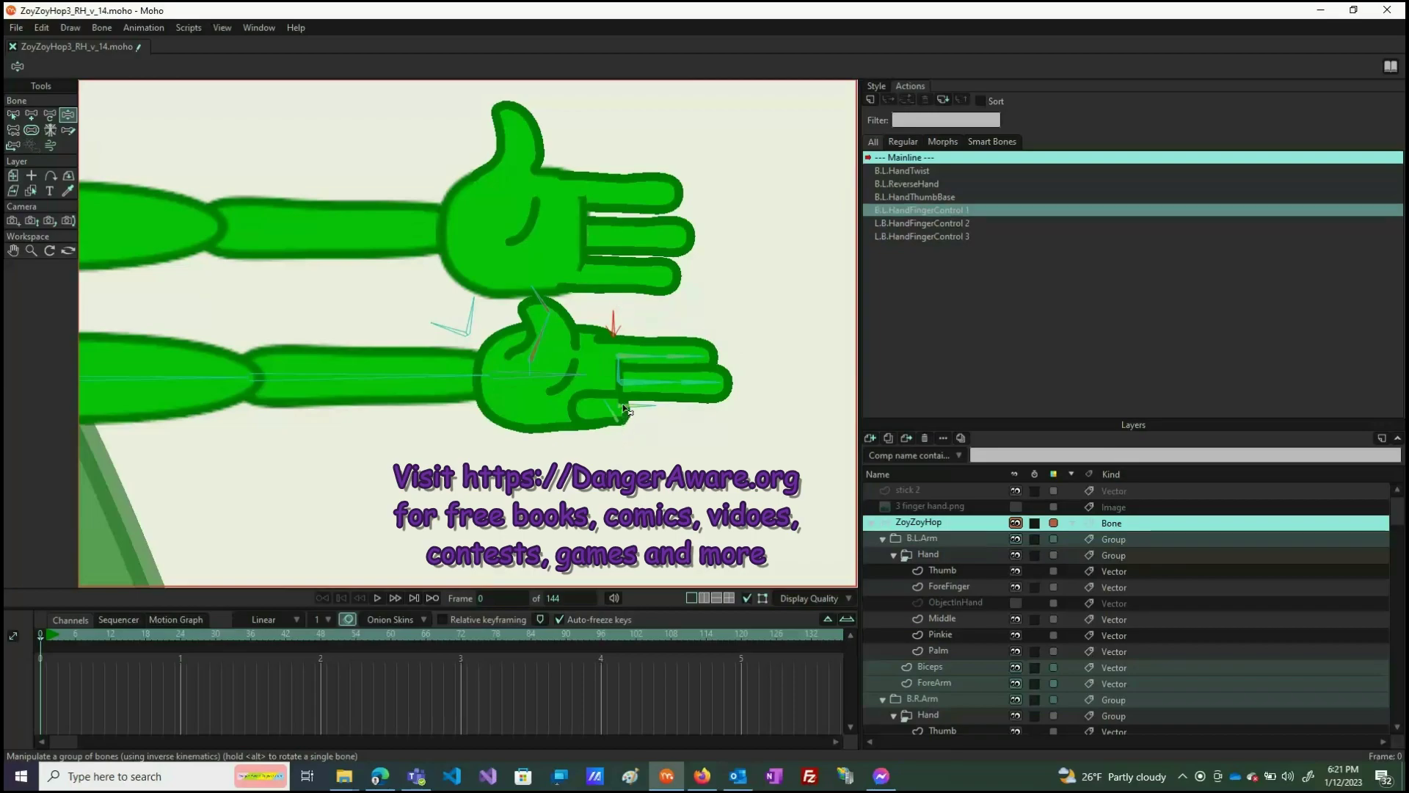
{"action": "left_click_drag", "start_coordinate": [608, 404], "coordinate": [624, 380]}
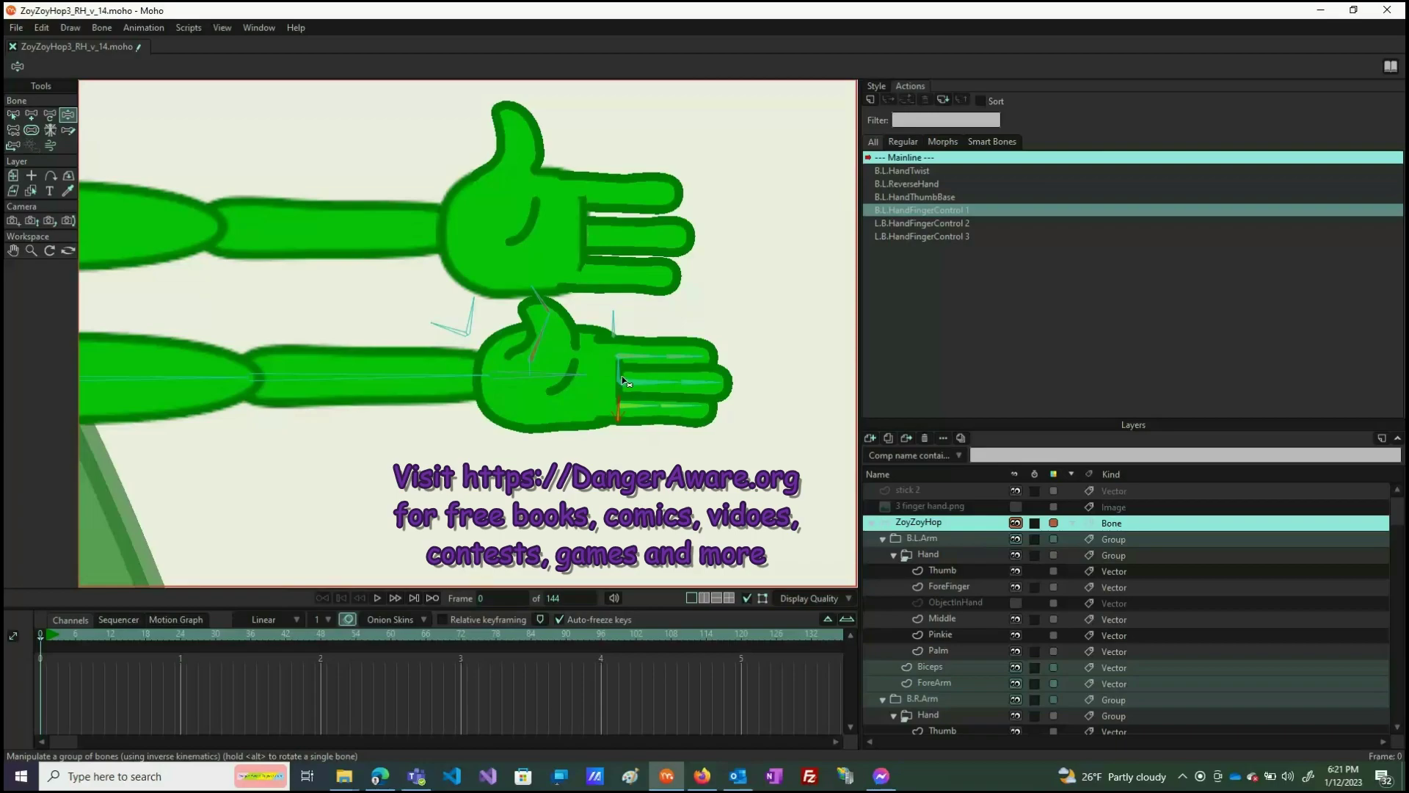
{"action": "left_click", "coordinate": [626, 382]}
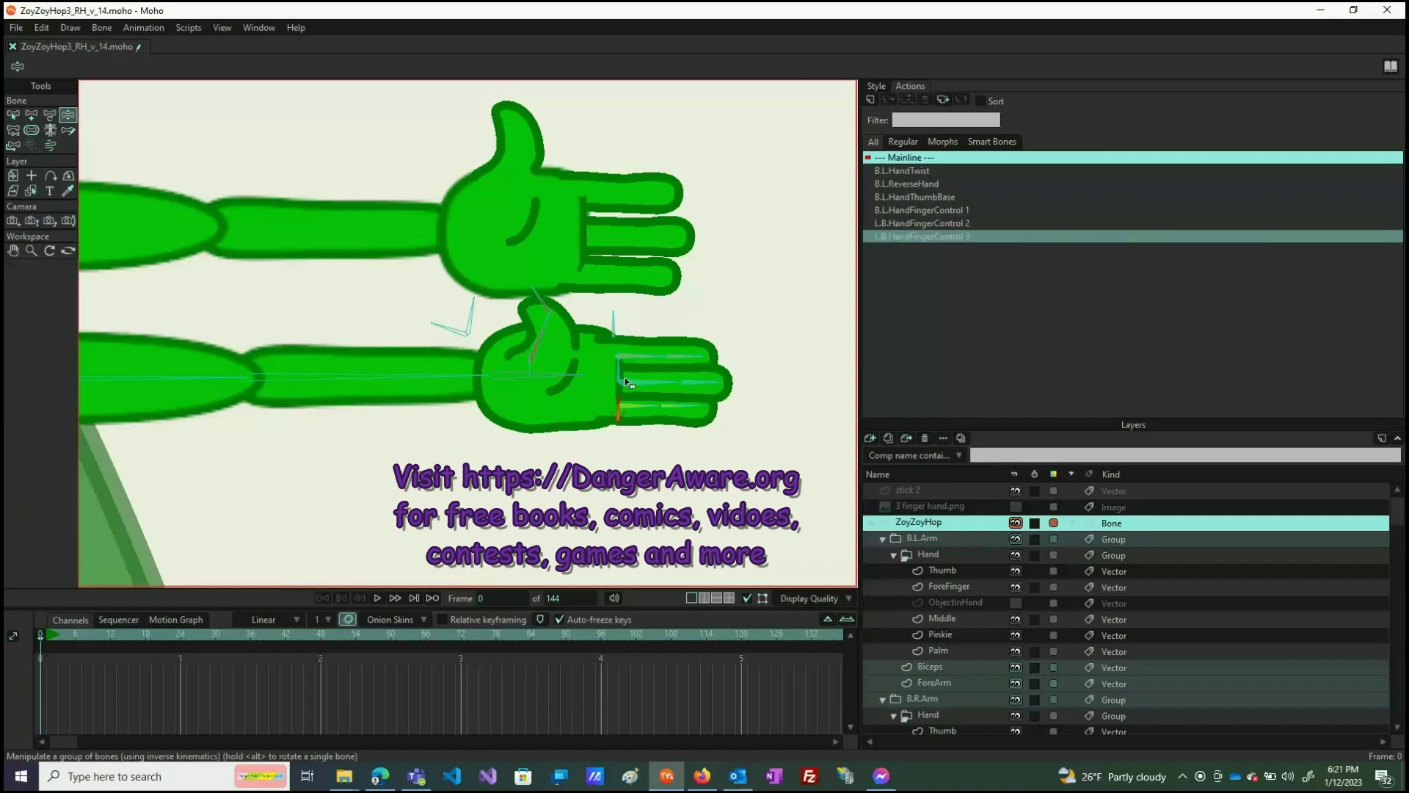
Step: Turn the open lower hand's palm forward with the hand twist control, and adjust the finger and reverse hand controls
{"action": "left_click", "coordinate": [449, 329]}
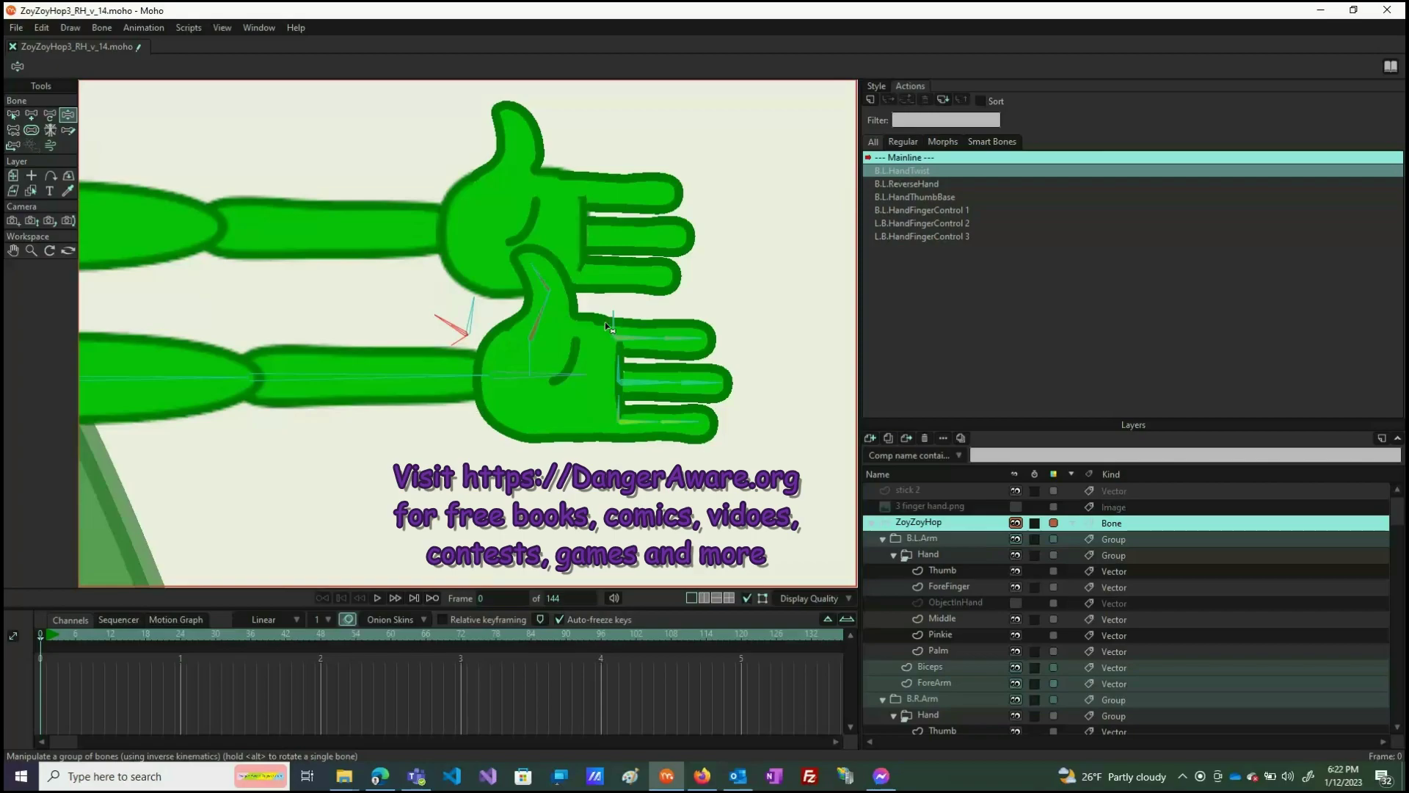
{"action": "left_click", "coordinate": [619, 402]}
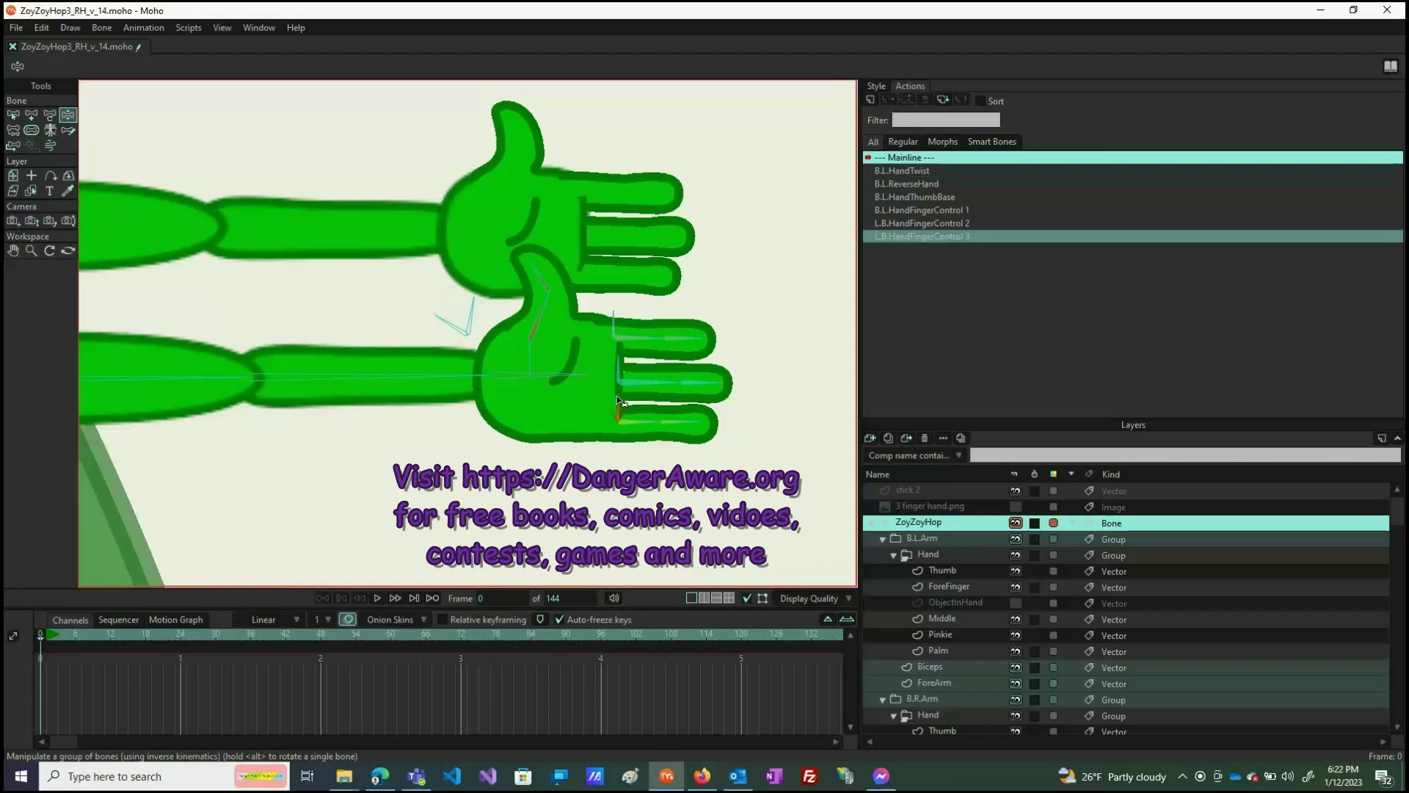
{"action": "left_click", "coordinate": [619, 331]}
{"action": "left_click", "coordinate": [431, 363]}
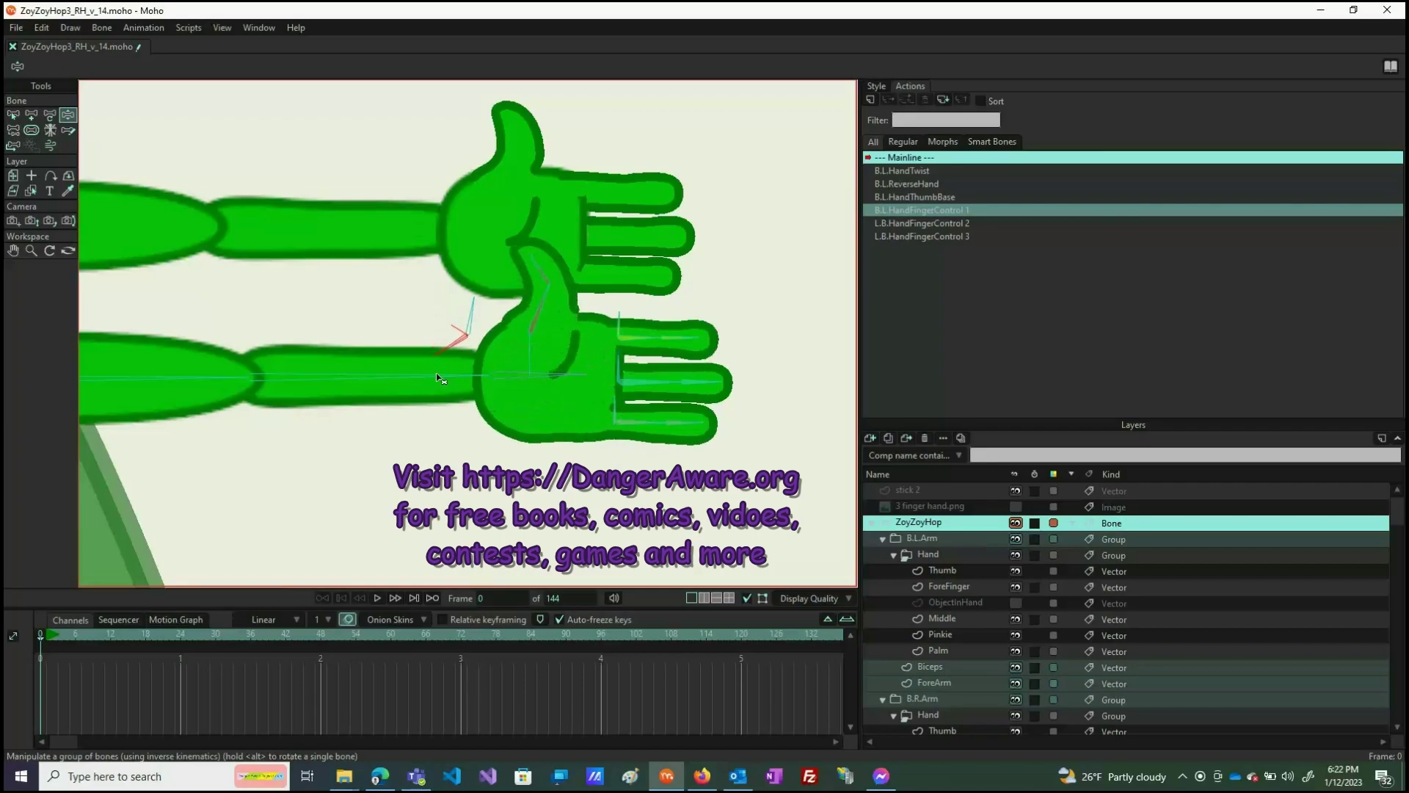
{"action": "mouse_move", "coordinate": [437, 377]}
{"action": "left_mouse_down"}
{"action": "mouse_move", "coordinate": [441, 287]}
{"action": "mouse_move", "coordinate": [438, 367]}
{"action": "left_mouse_up"}
{"action": "left_click_drag", "start_coordinate": [474, 303], "coordinate": [468, 290]}
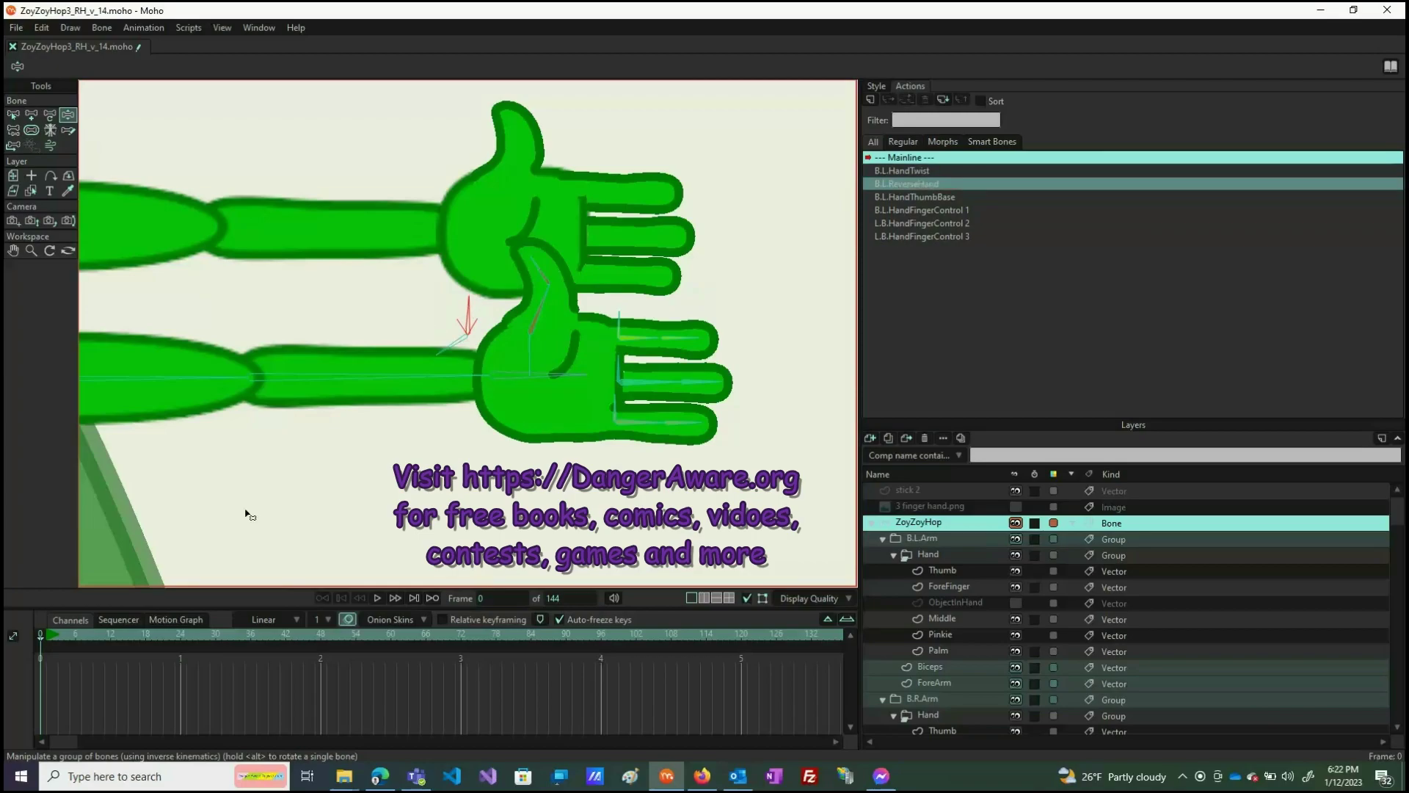
Step: At frame 1, twist the lower hand to face palm forward and fold the thumb base across the palm
{"action": "left_click", "coordinate": [50, 635]}
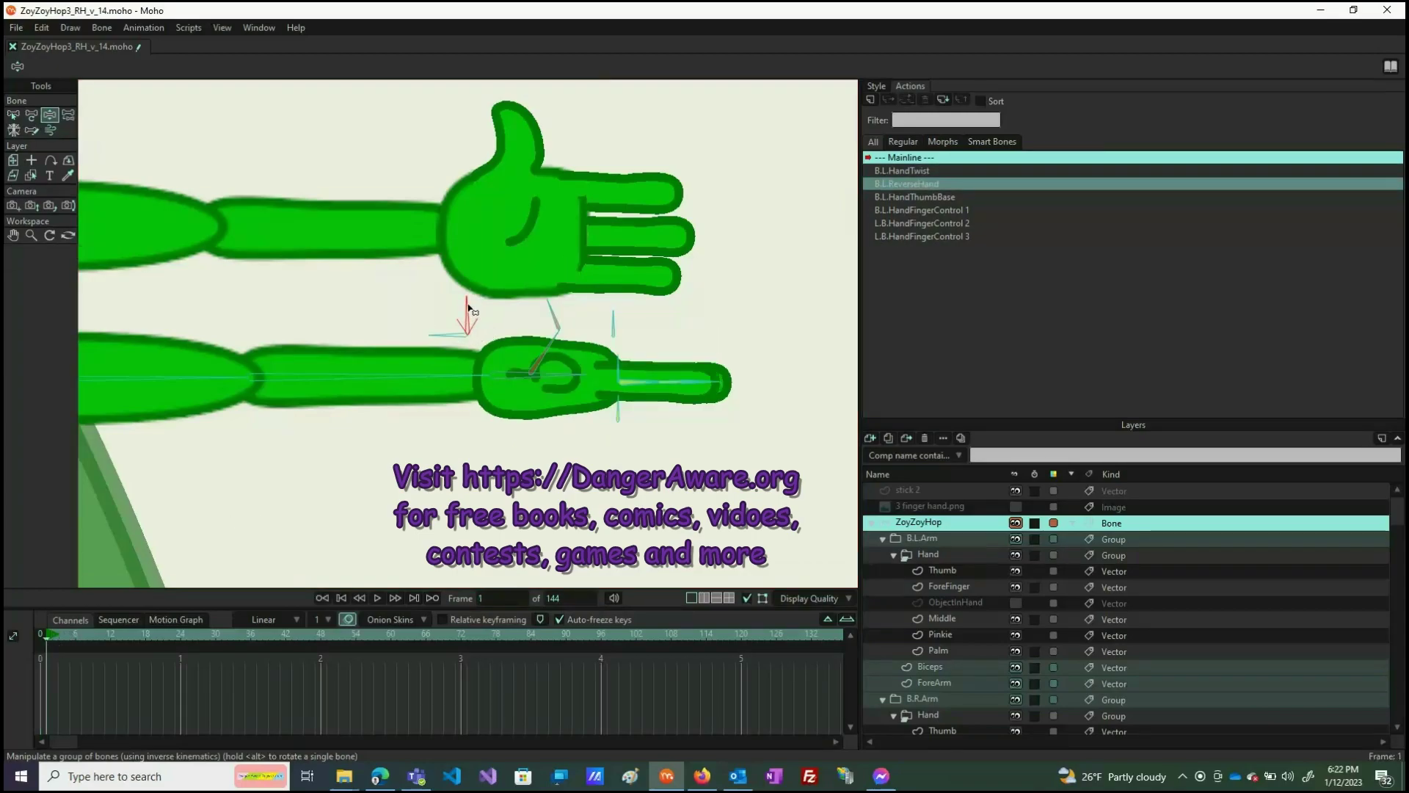
{"action": "left_click_drag", "start_coordinate": [437, 339], "coordinate": [436, 281]}
{"action": "left_click_drag", "start_coordinate": [542, 319], "coordinate": [544, 430]}
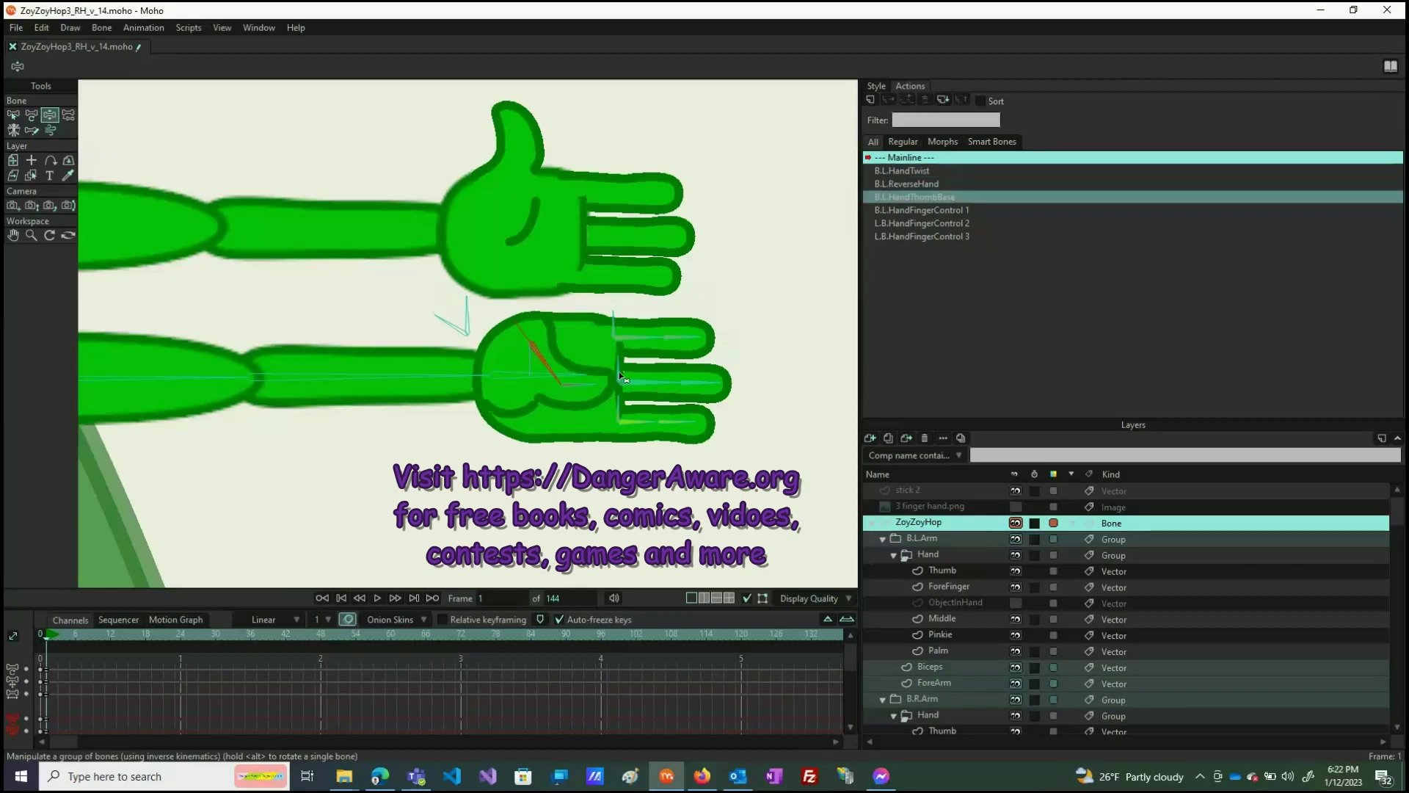
Step: Curl the lower hand's three fingers and bend the thumb tip down across the palm
{"action": "left_click_drag", "start_coordinate": [619, 372], "coordinate": [593, 319]}
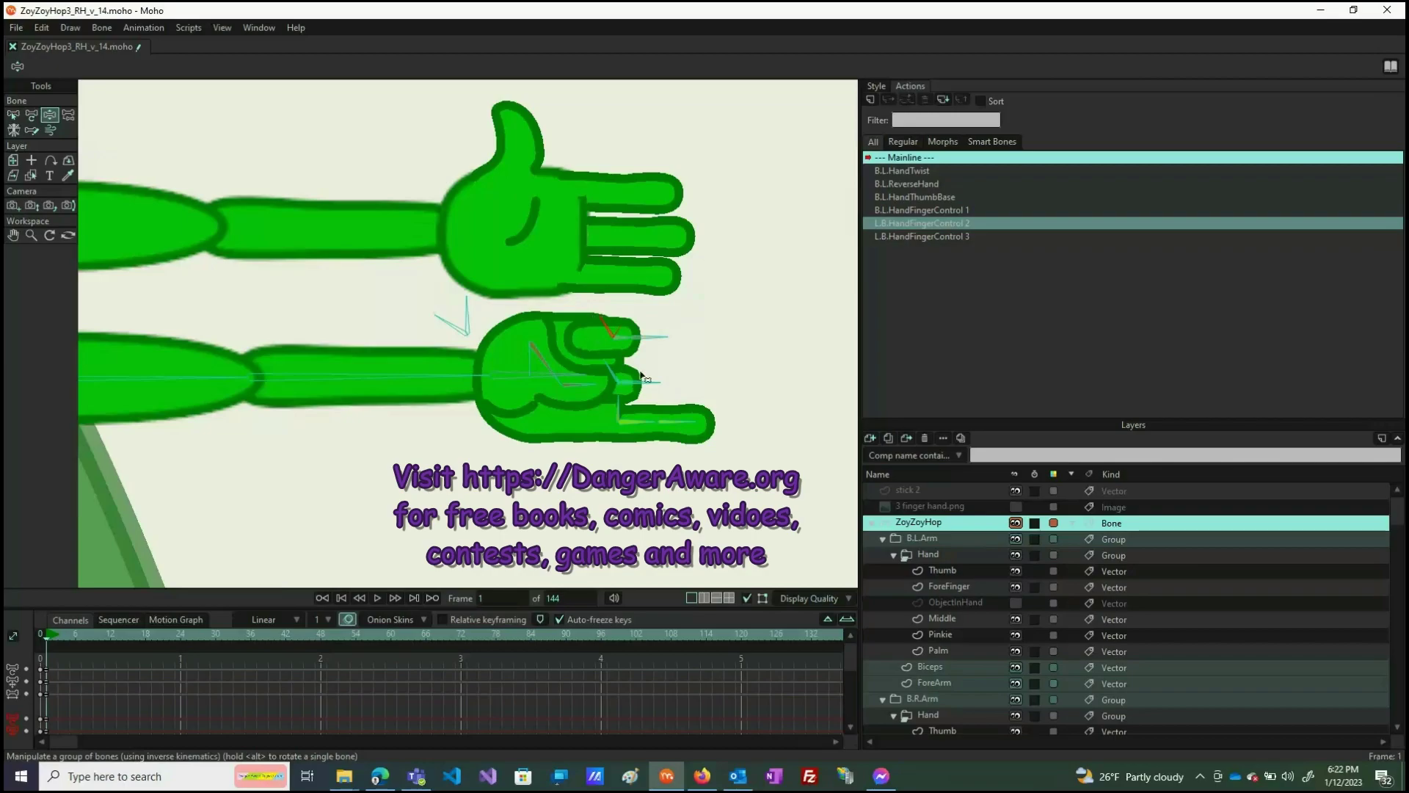
{"action": "left_click_drag", "start_coordinate": [640, 375], "coordinate": [579, 422]}
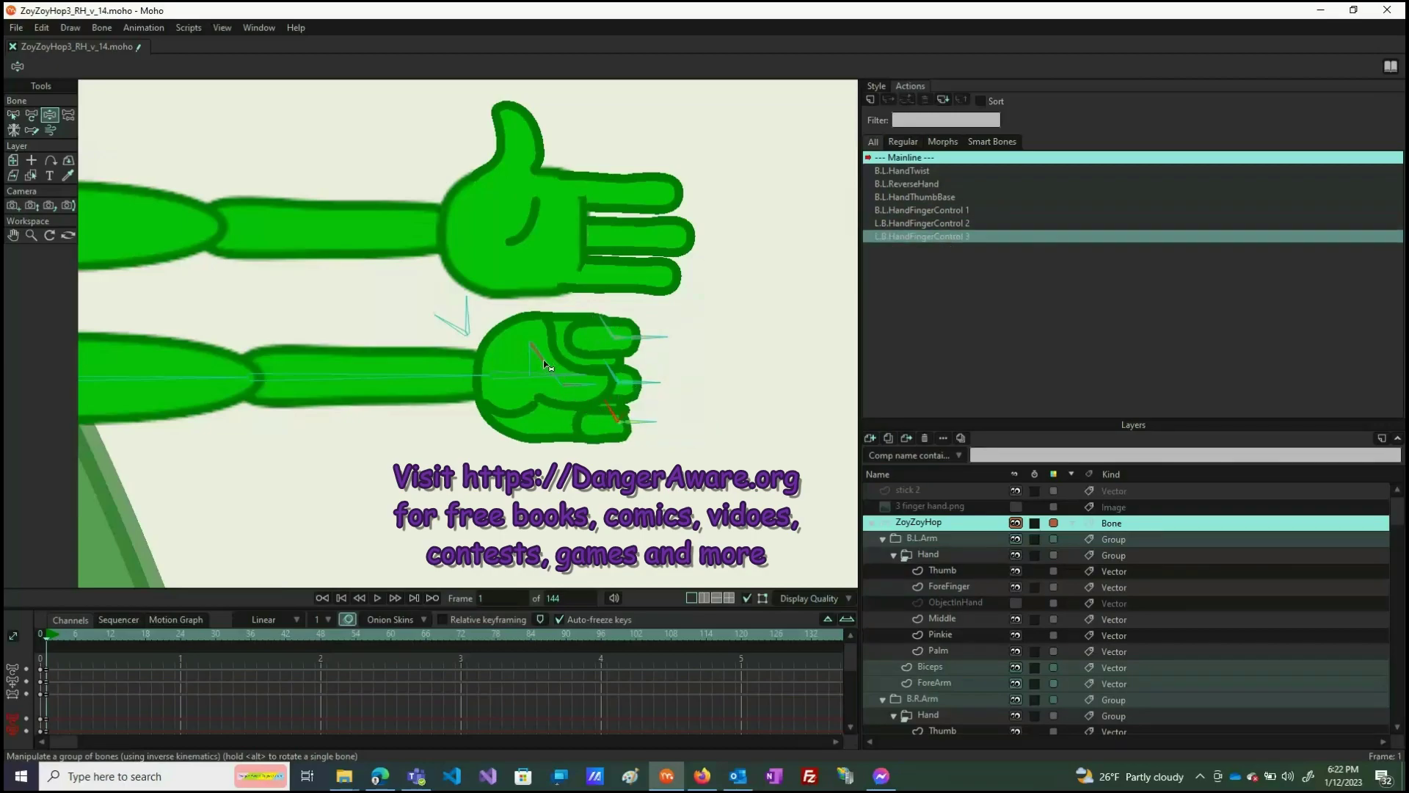
{"action": "left_click", "coordinate": [541, 362]}
{"action": "left_click_drag", "start_coordinate": [545, 354], "coordinate": [596, 439]}
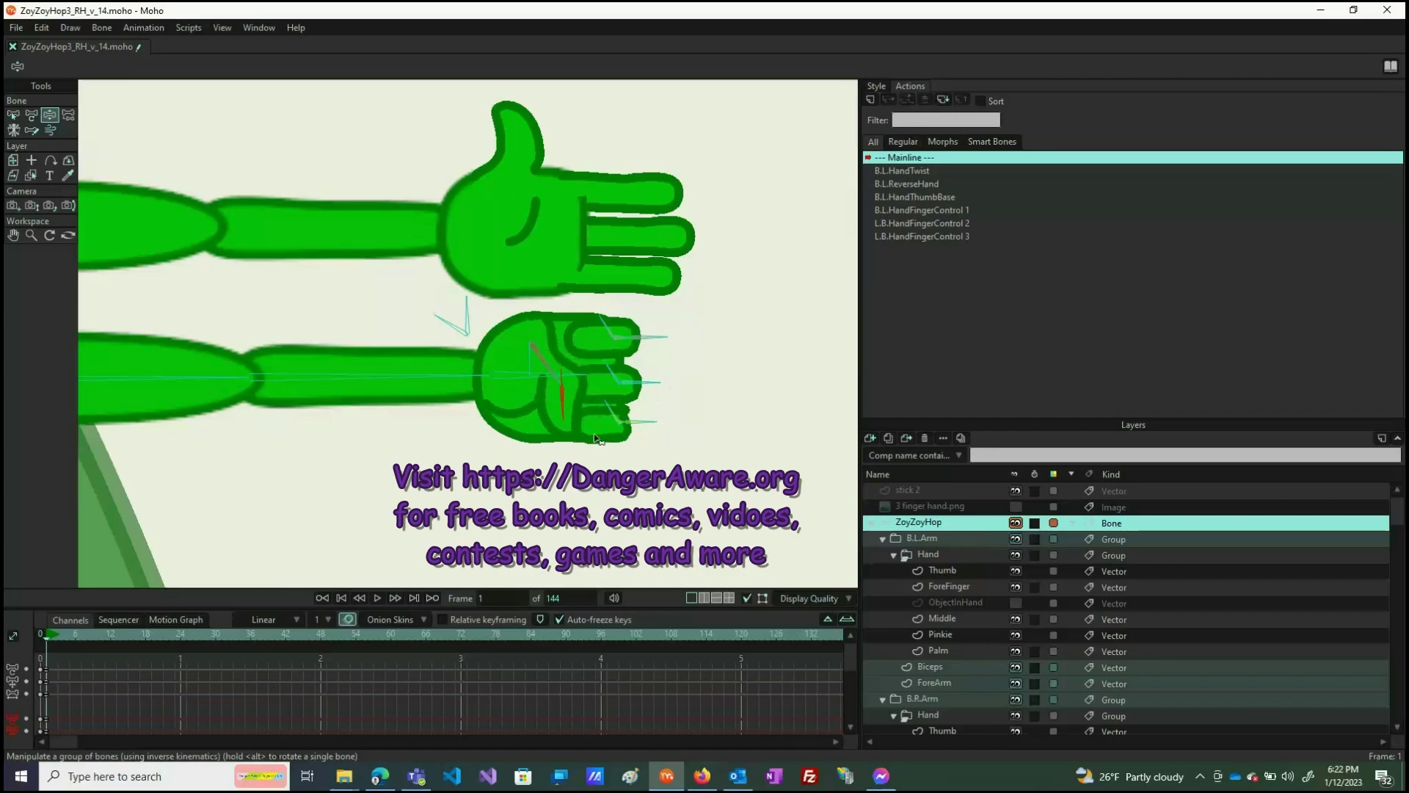
Step: Flip the lower hand to its back view with the reverse hand control and extend all three fingers
{"action": "left_click_drag", "start_coordinate": [465, 309], "coordinate": [561, 352]}
{"action": "left_click_drag", "start_coordinate": [555, 443], "coordinate": [565, 450]}
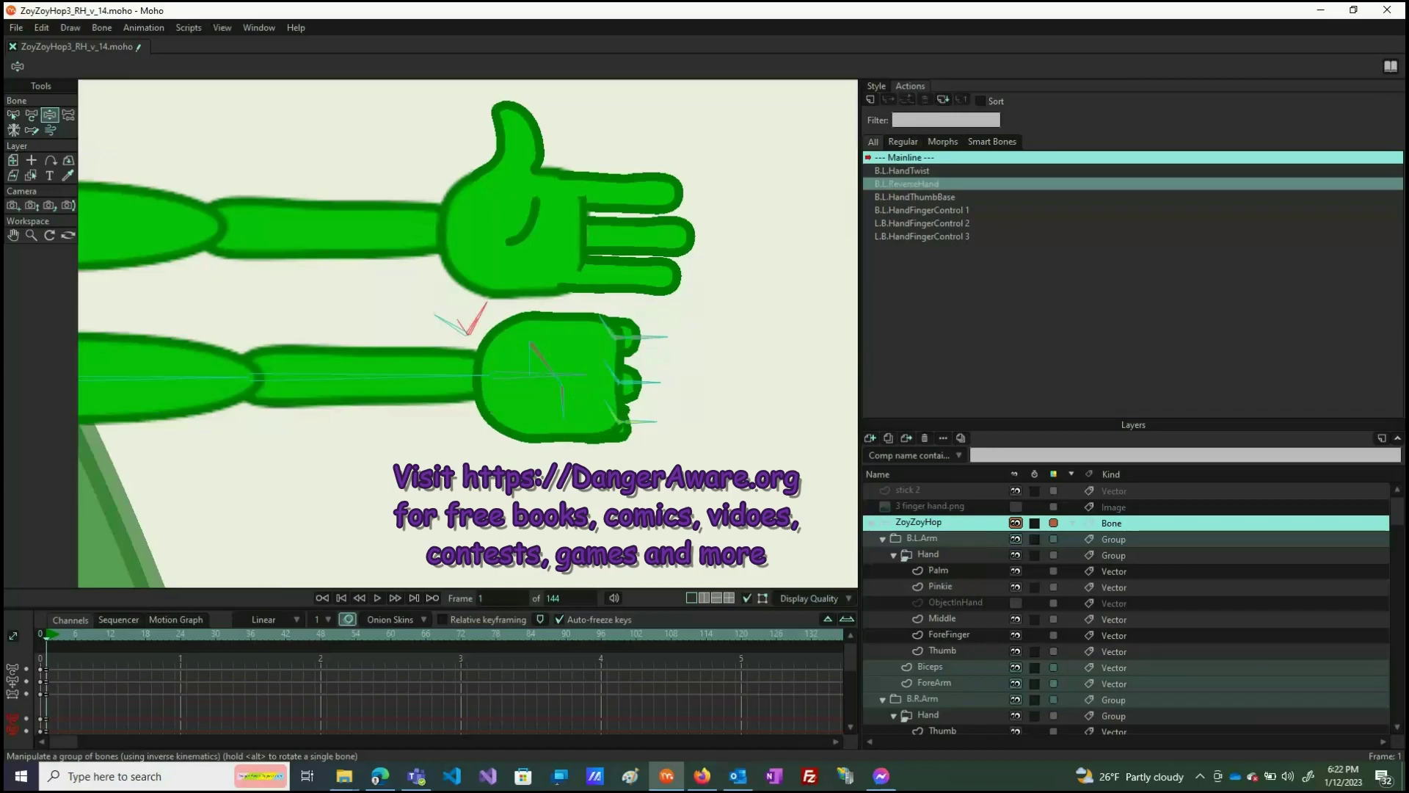
{"action": "mouse_move", "coordinate": [596, 317]}
{"action": "left_mouse_down"}
{"action": "mouse_move", "coordinate": [624, 316]}
{"action": "mouse_move", "coordinate": [586, 316]}
{"action": "left_mouse_up"}
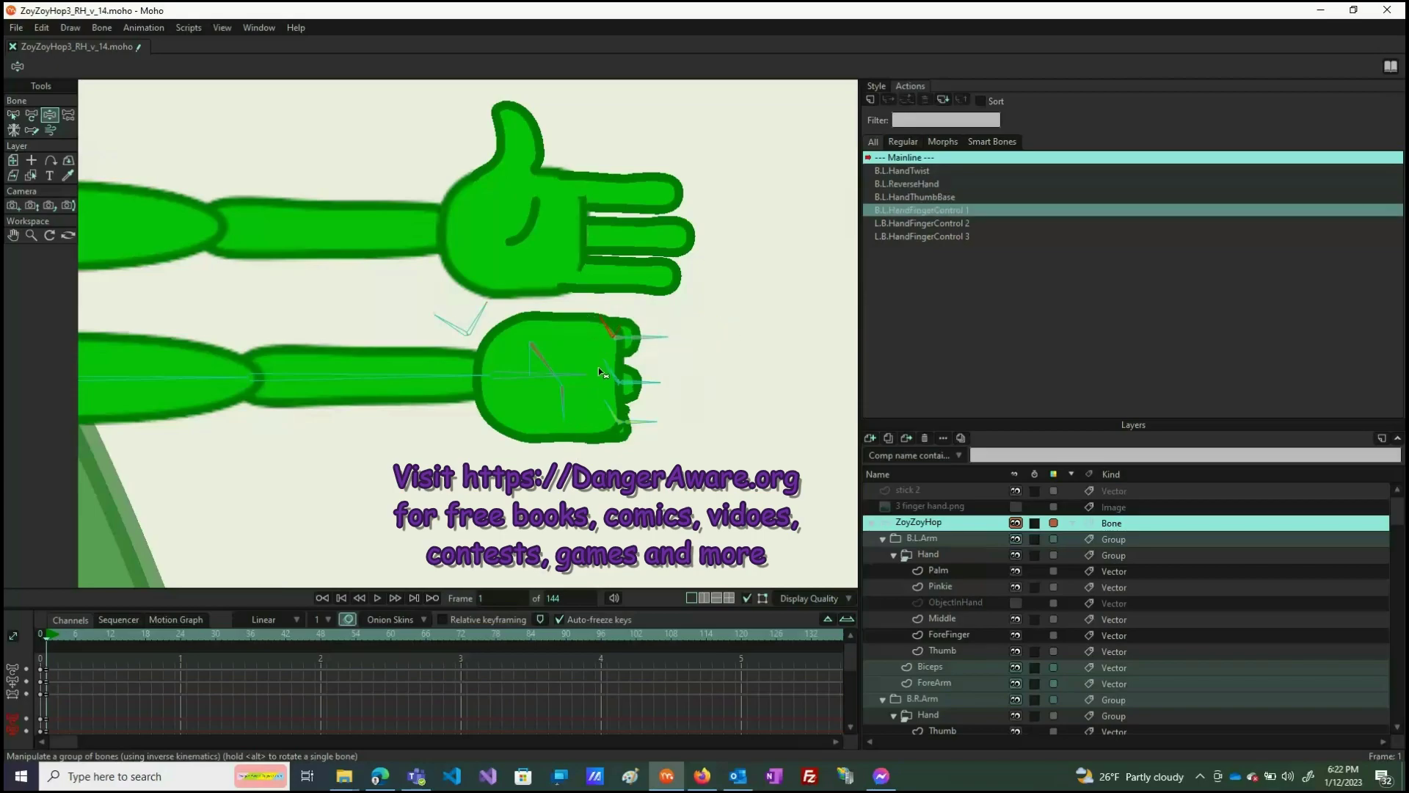
{"action": "left_click_drag", "start_coordinate": [605, 406], "coordinate": [629, 320]}
{"action": "left_click", "coordinate": [615, 342]}
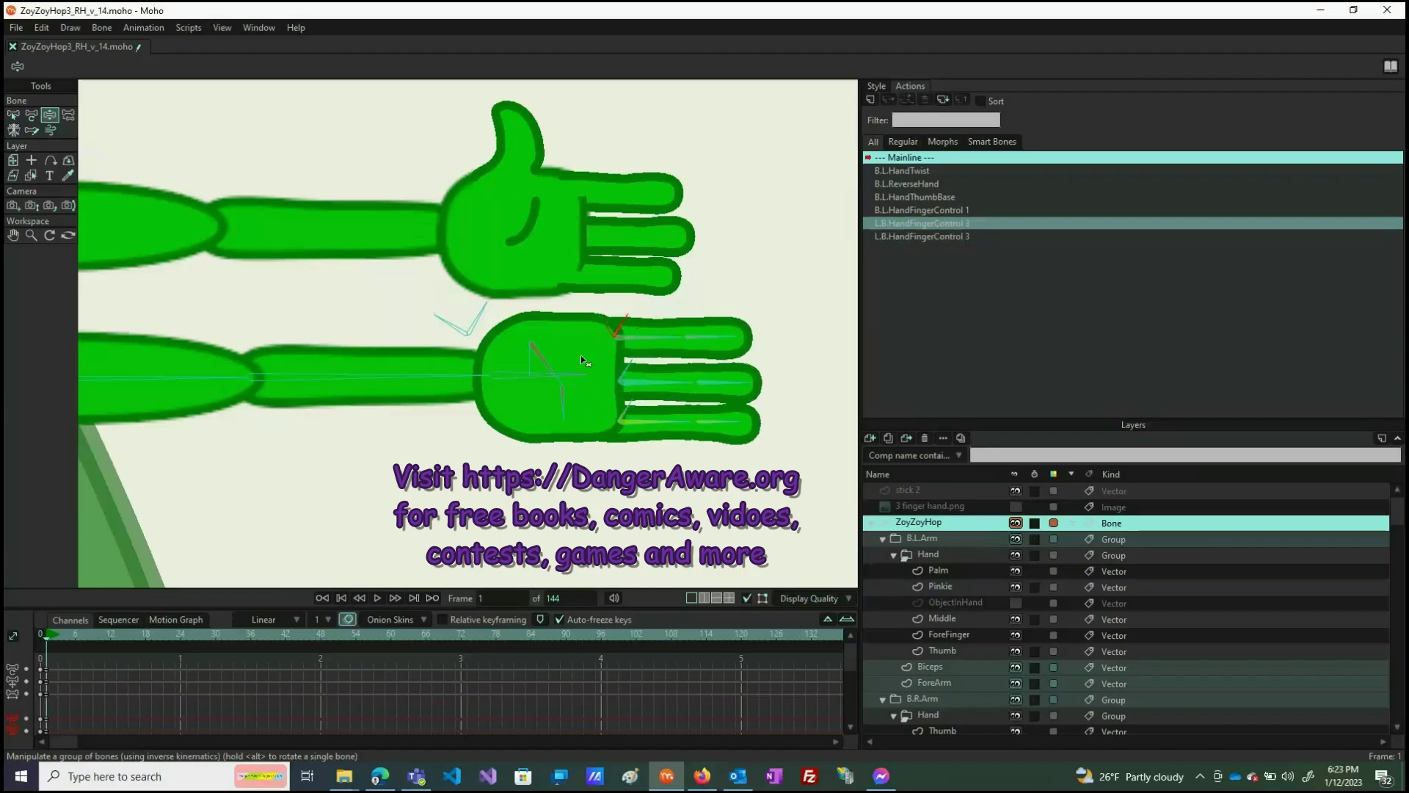
Step: Swing the thumb out above the back of the lower hand and curl the three fingers into a fist
{"action": "left_click_drag", "start_coordinate": [545, 364], "coordinate": [554, 341]}
{"action": "left_click_drag", "start_coordinate": [561, 294], "coordinate": [547, 261]}
{"action": "left_click", "coordinate": [644, 375]}
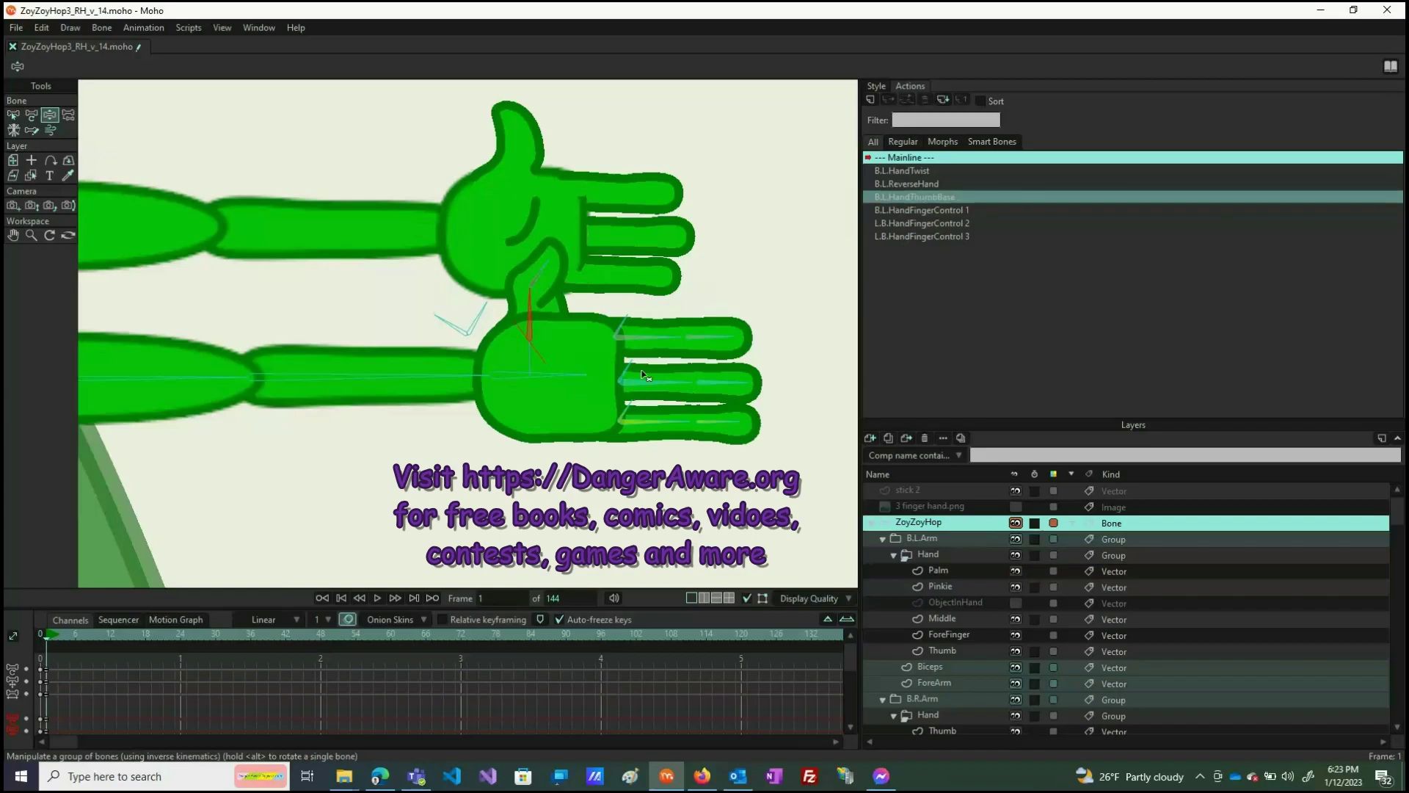
{"action": "left_click_drag", "start_coordinate": [629, 316], "coordinate": [602, 310]}
{"action": "left_click_drag", "start_coordinate": [631, 362], "coordinate": [602, 359]}
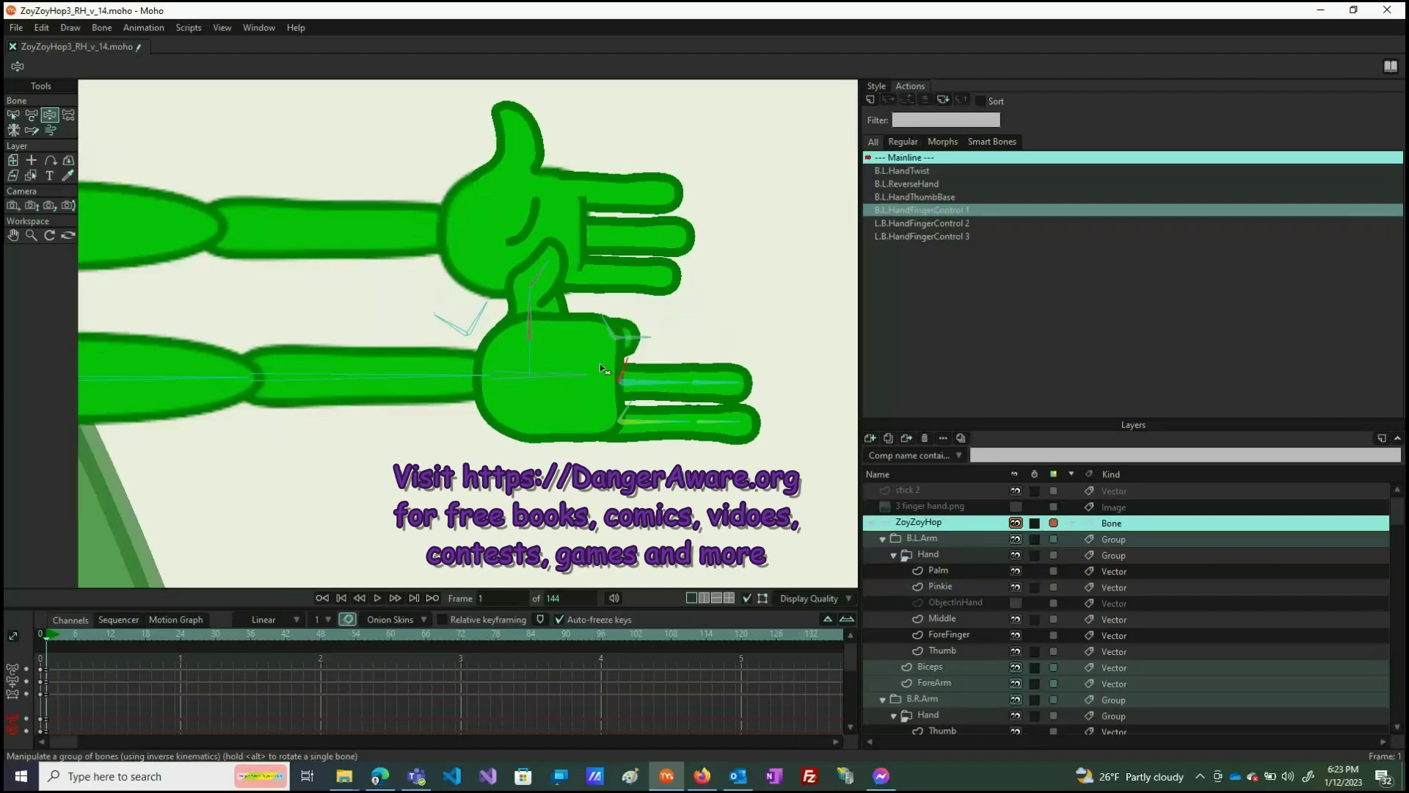
{"action": "left_click_drag", "start_coordinate": [631, 409], "coordinate": [566, 393]}
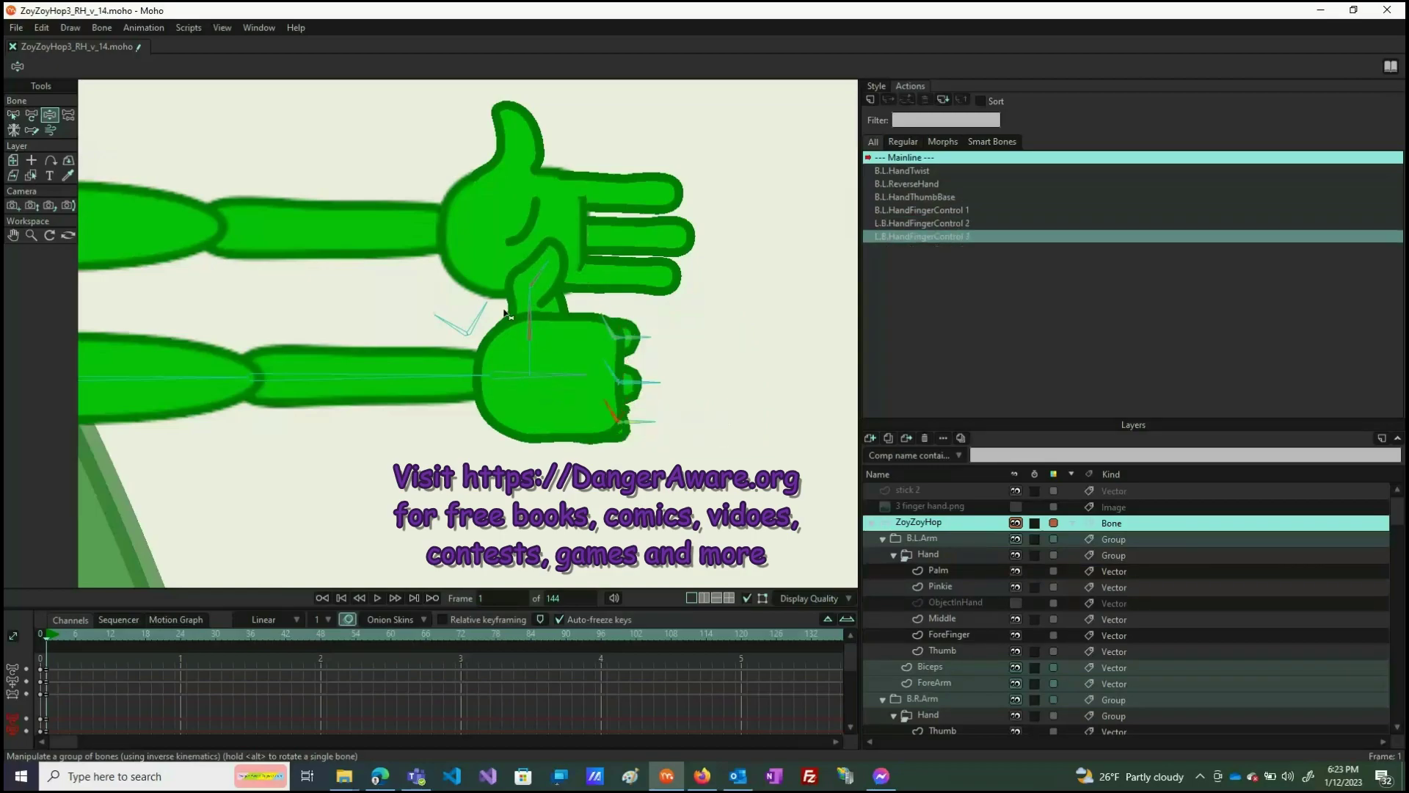
Step: Return the lower hand to its palm view with the reverse hand control and fold the thumb toward the forefinger
{"action": "left_click", "coordinate": [459, 320]}
{"action": "left_click", "coordinate": [443, 322]}
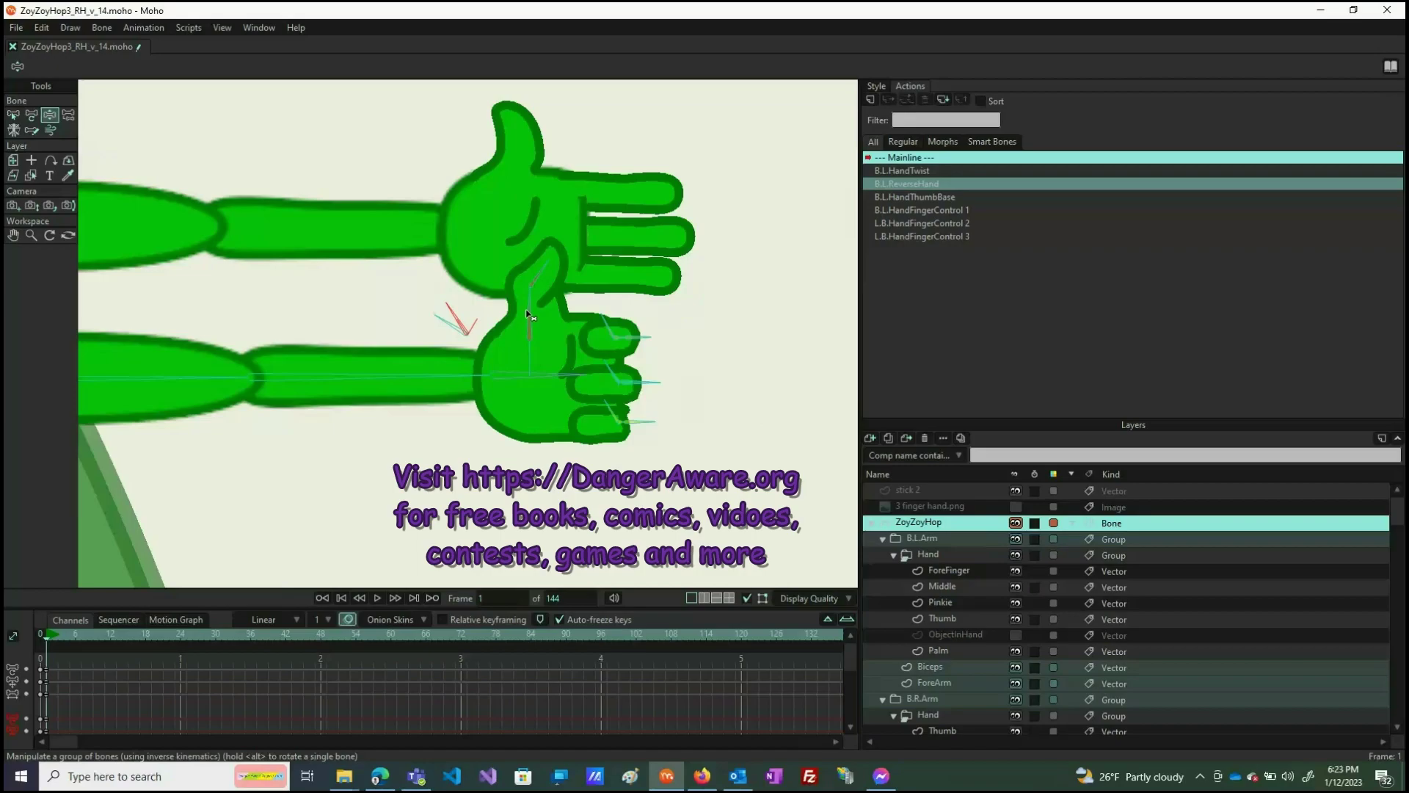
{"action": "left_click_drag", "start_coordinate": [527, 316], "coordinate": [555, 350]}
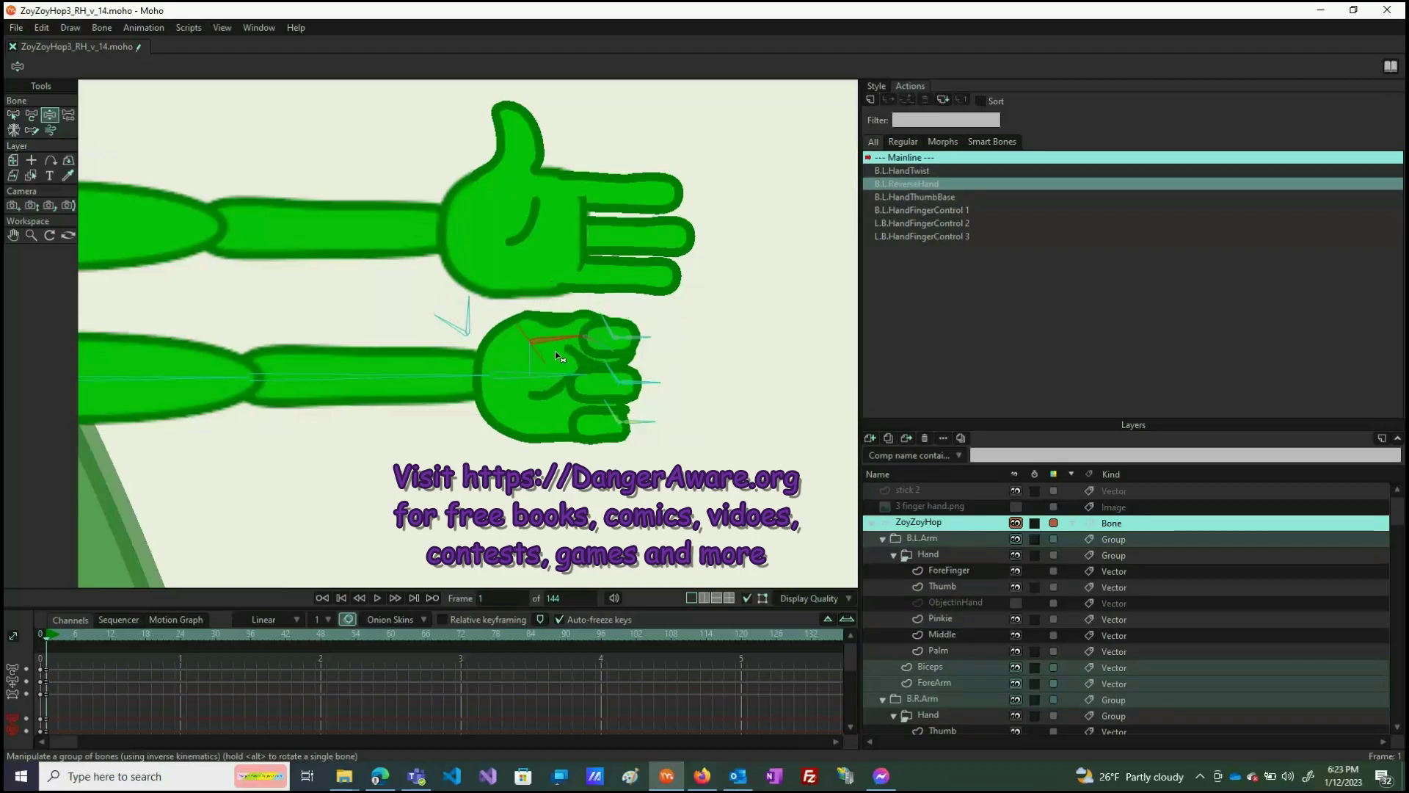
Step: Rotate the reverse hand control slightly to bring the thumb in front of the curled forefinger
{"action": "left_click_drag", "start_coordinate": [477, 302], "coordinate": [473, 297]}
{"action": "left_click", "coordinate": [532, 343]}
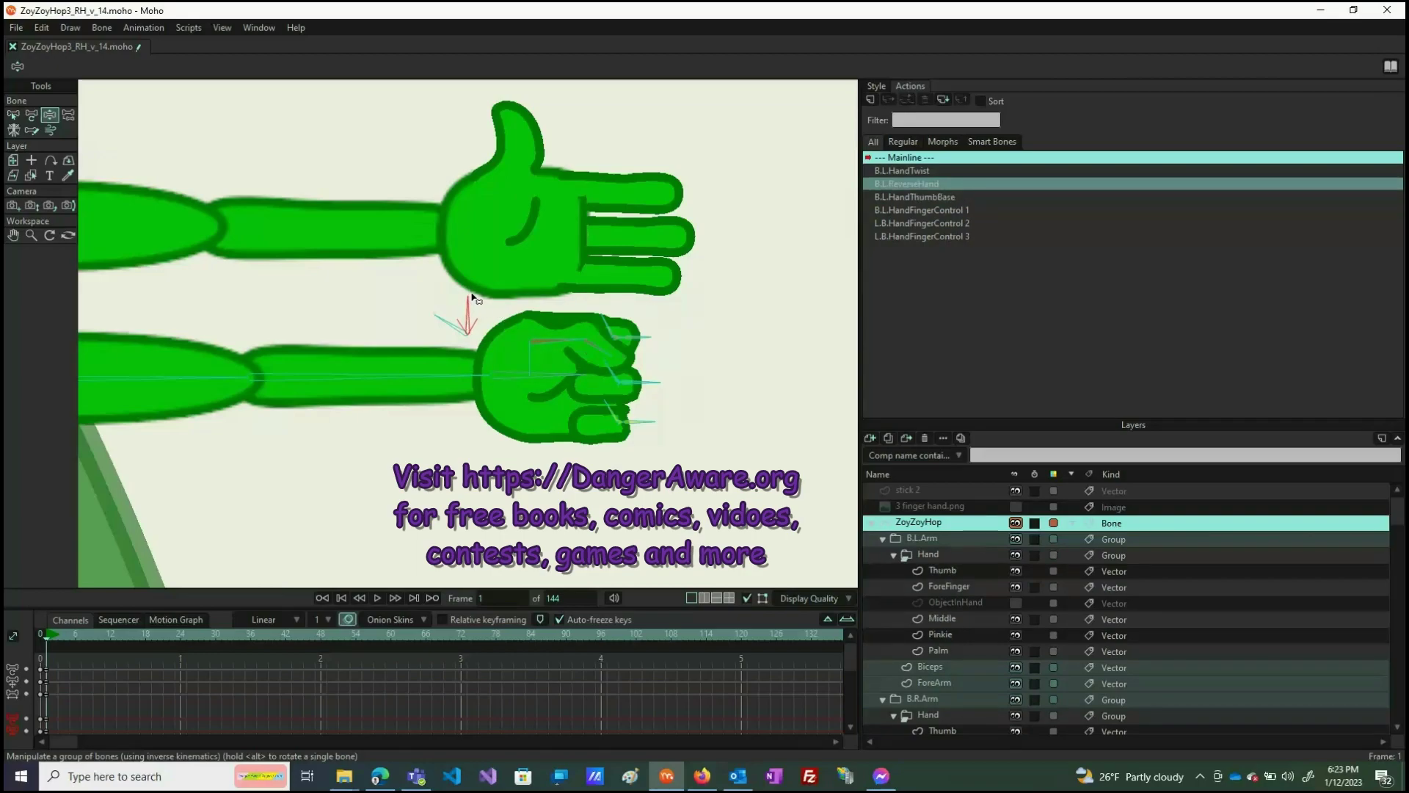
{"action": "left_click_drag", "start_coordinate": [473, 296], "coordinate": [474, 297]}
Step: Fold the thumb down across the palm and rotate the reverse hand control to layer the middle finger and pinkie over it
{"action": "left_click_drag", "start_coordinate": [535, 334], "coordinate": [542, 376]}
{"action": "left_click", "coordinate": [464, 317]}
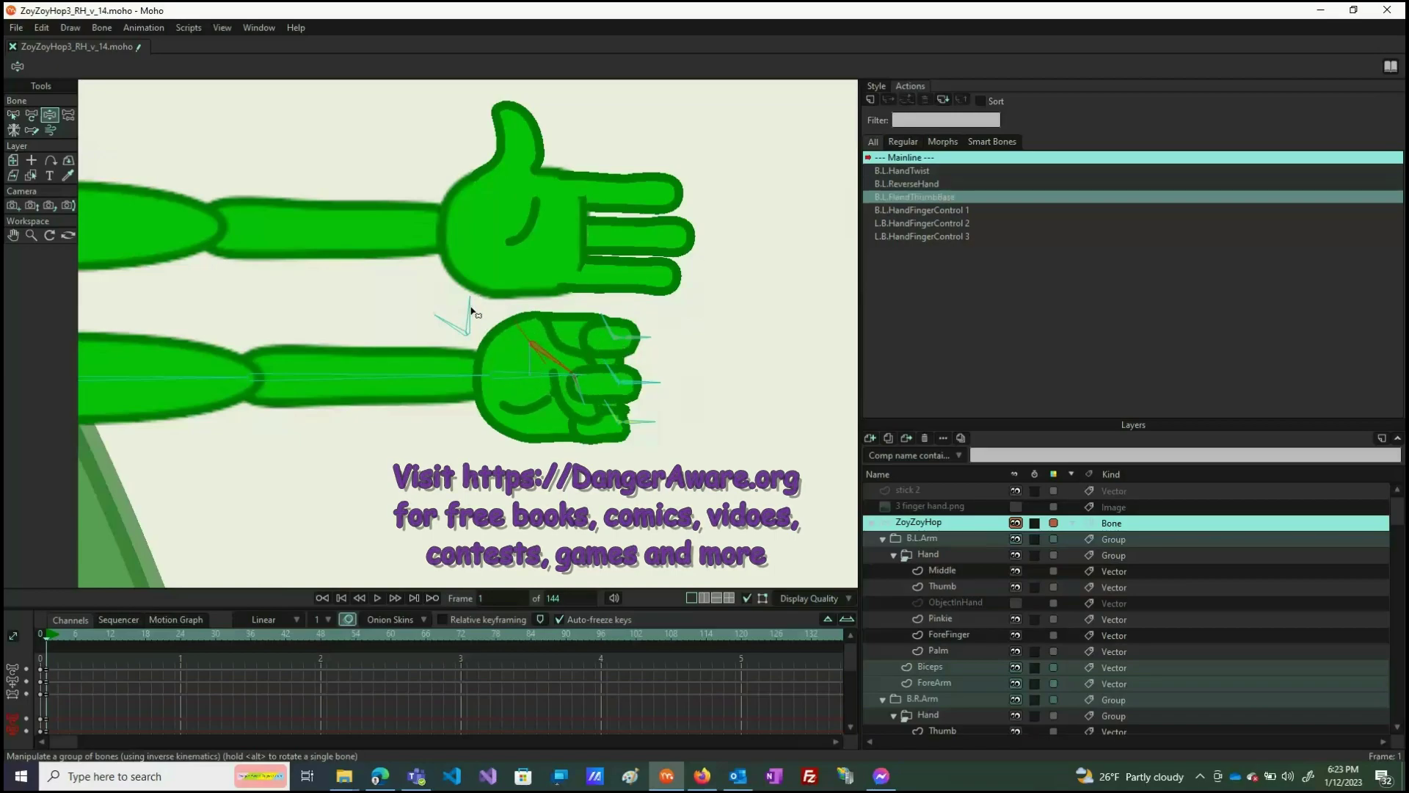
{"action": "left_click", "coordinate": [471, 310]}
{"action": "left_click", "coordinate": [474, 317]}
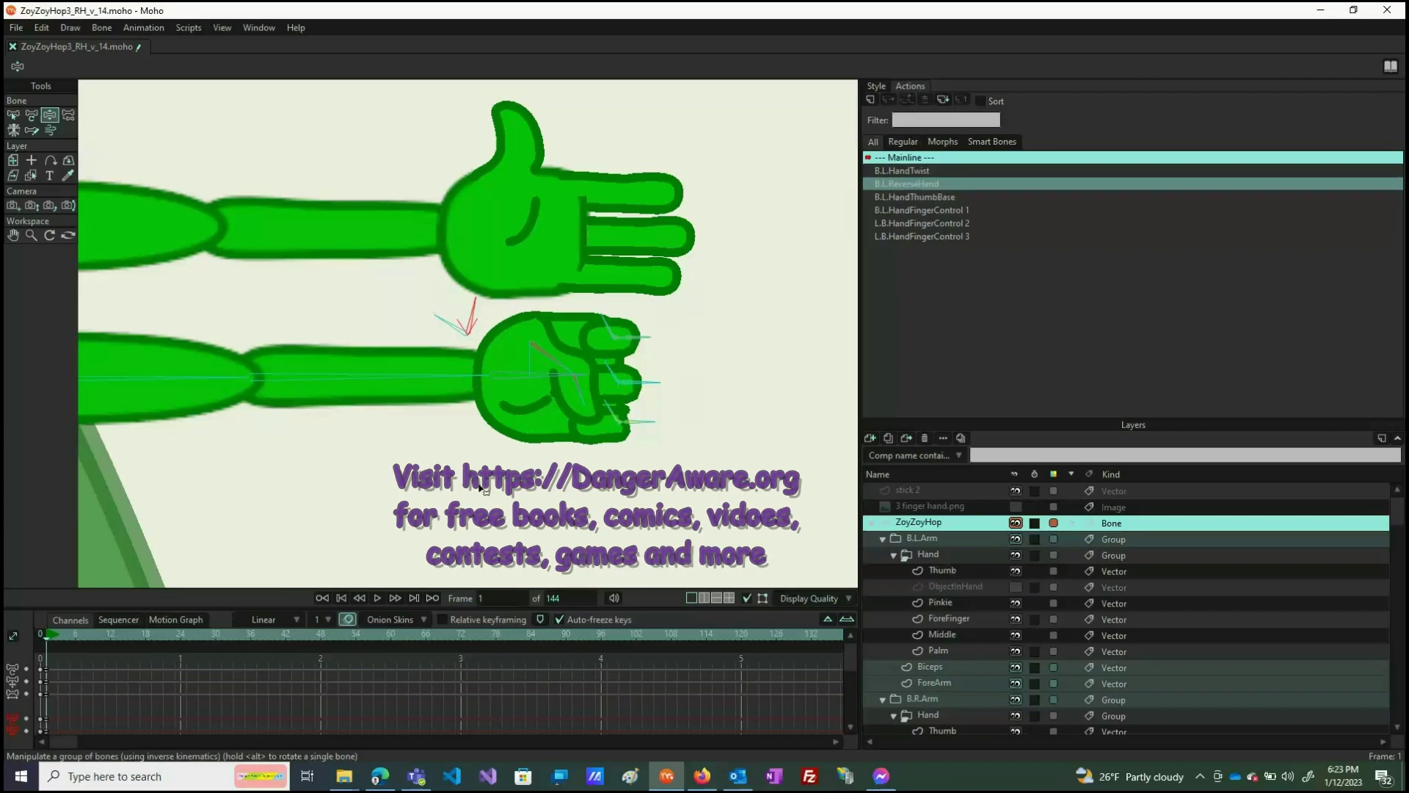
{"action": "left_click_drag", "start_coordinate": [572, 402], "coordinate": [594, 430]}
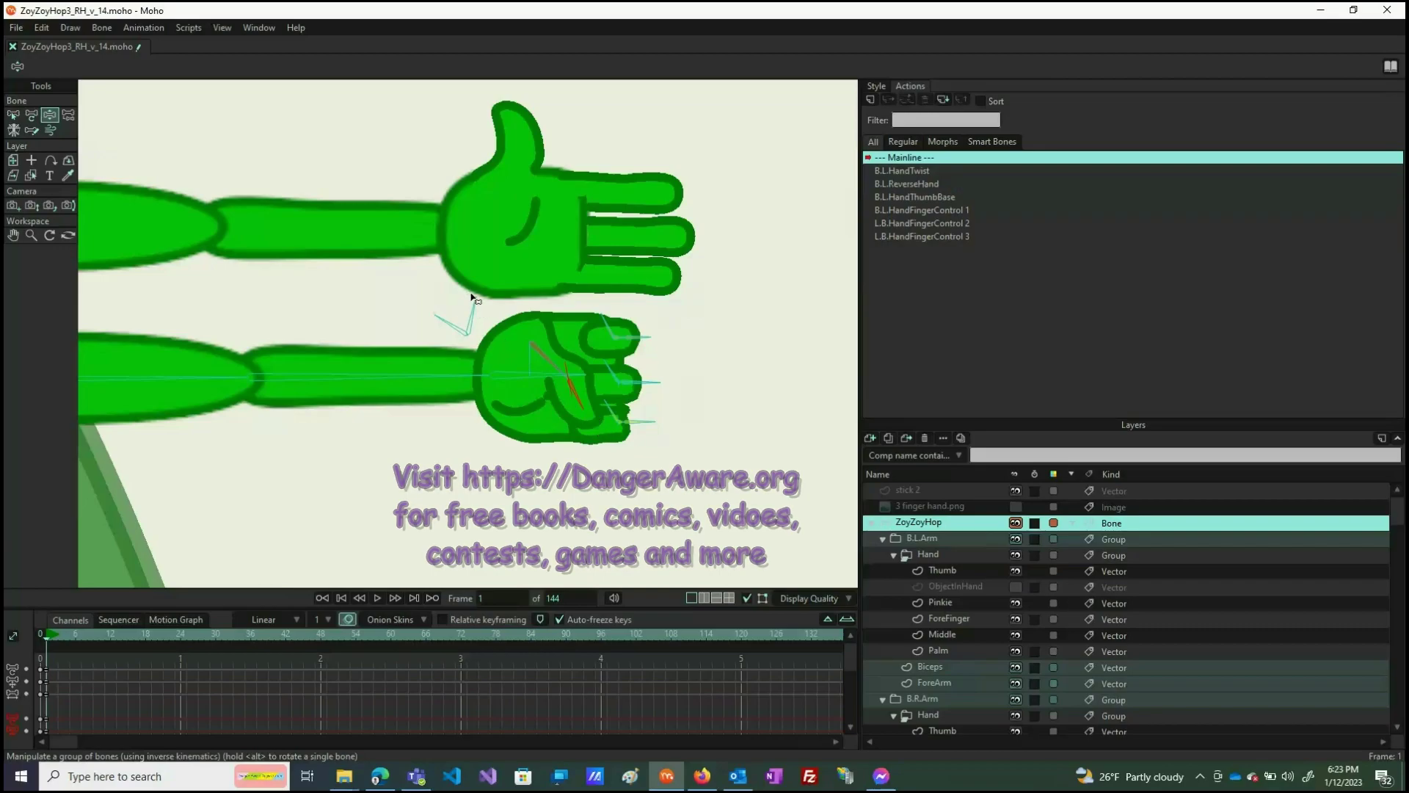
{"action": "left_click_drag", "start_coordinate": [472, 297], "coordinate": [449, 280]}
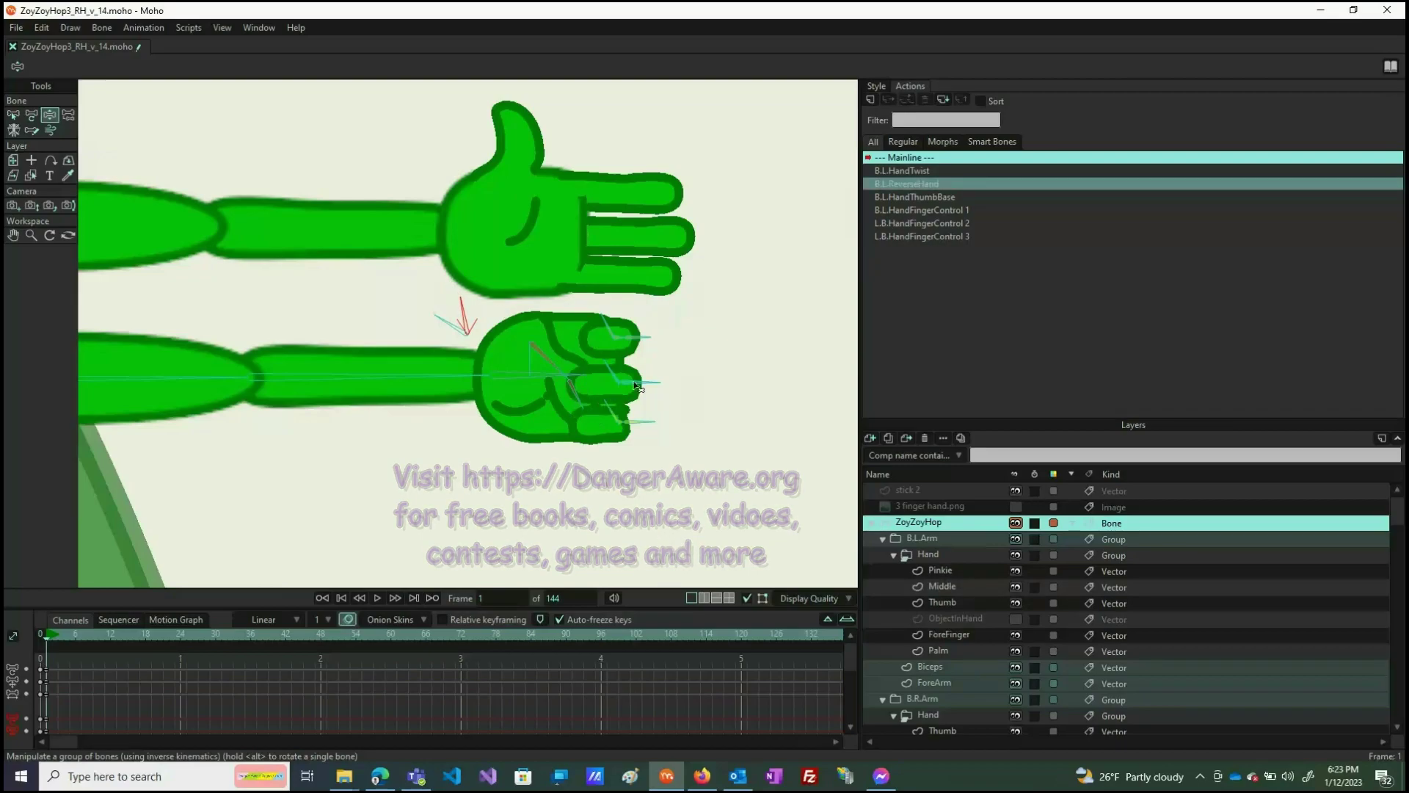
Step: Angle the curled forefinger upward and the pinkie downward, and adjust the lower hand's reverse hand control
{"action": "left_click_drag", "start_coordinate": [600, 325], "coordinate": [623, 317]}
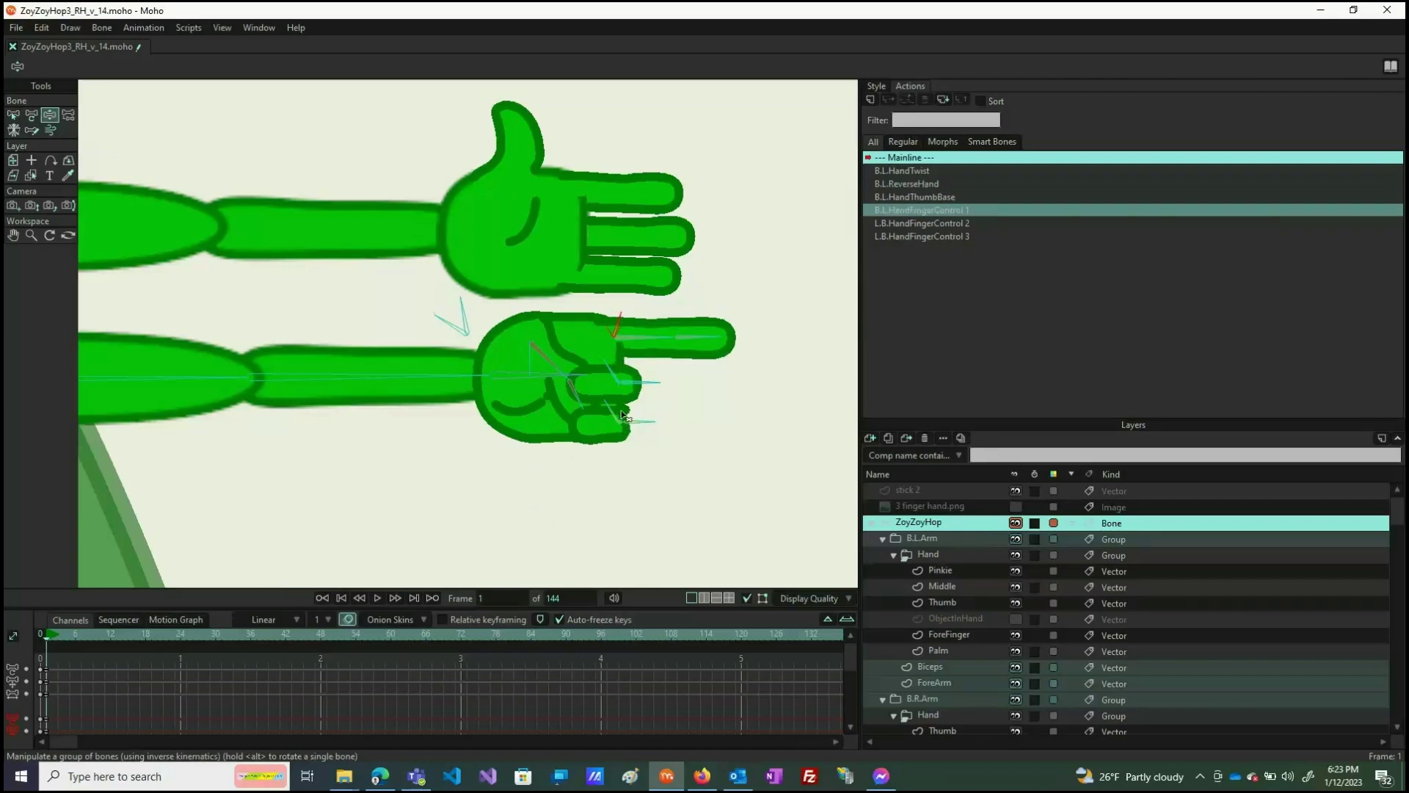
{"action": "key", "text": "ctrl+z"}
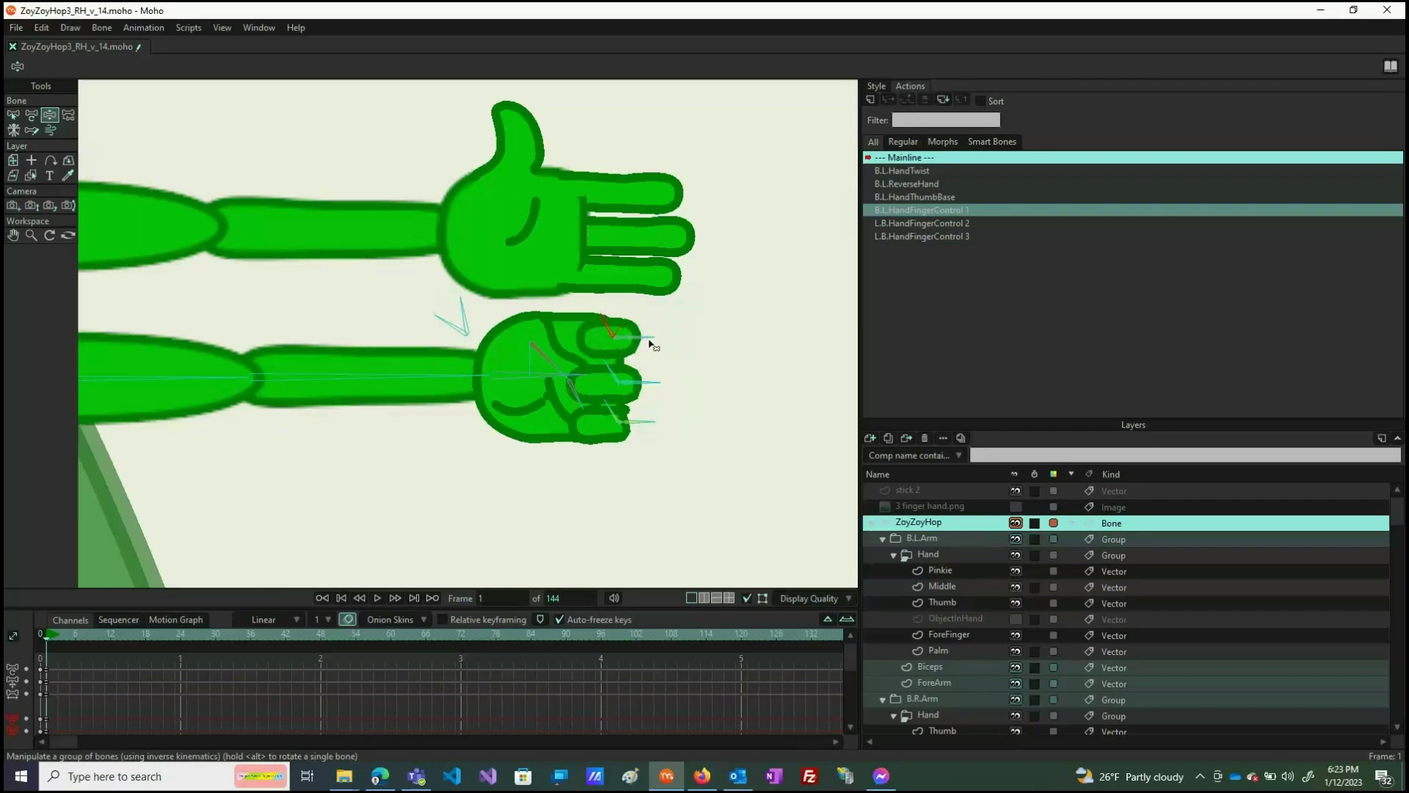
{"action": "left_click_drag", "start_coordinate": [664, 345], "coordinate": [664, 321]}
{"action": "left_click_drag", "start_coordinate": [640, 433], "coordinate": [640, 458]}
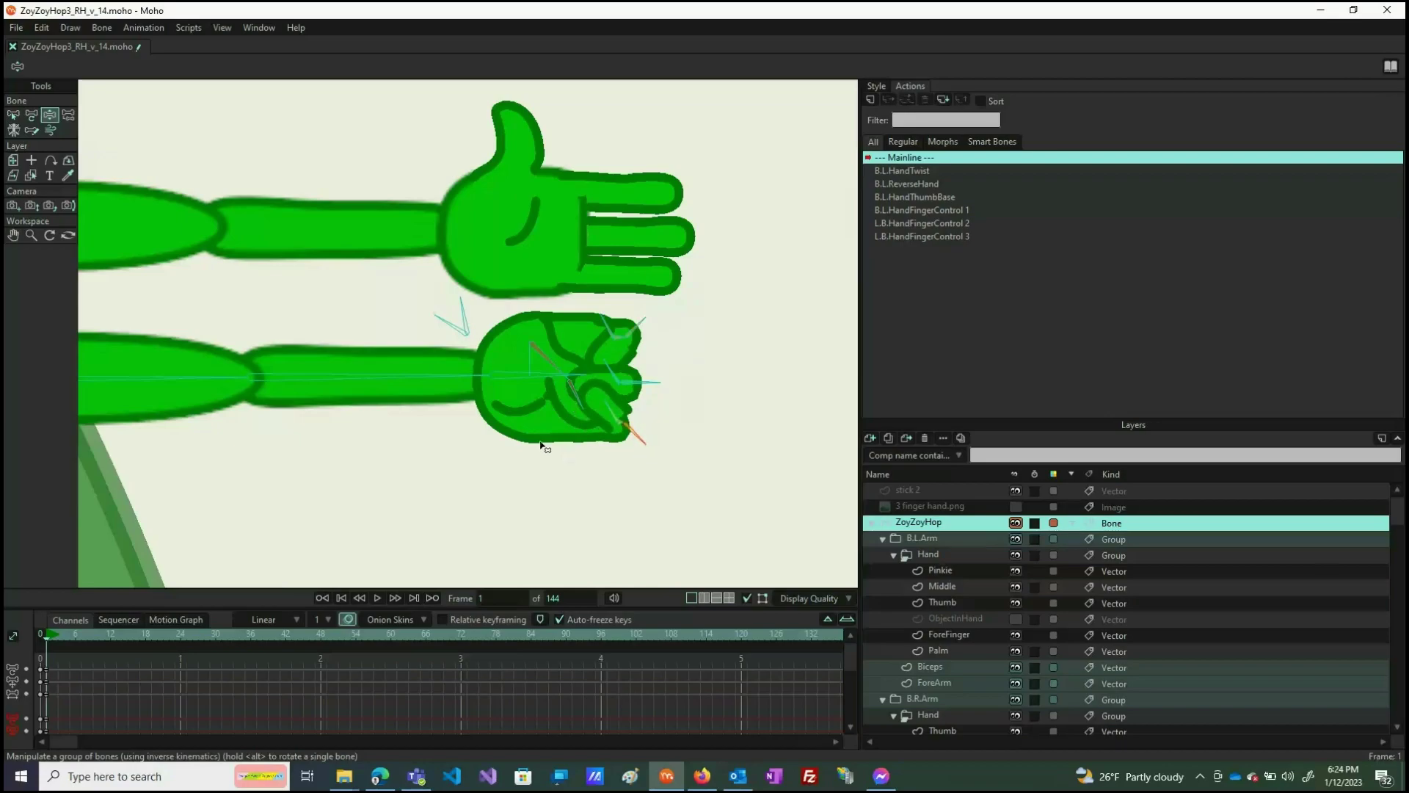
{"action": "left_click_drag", "start_coordinate": [468, 310], "coordinate": [462, 298]}
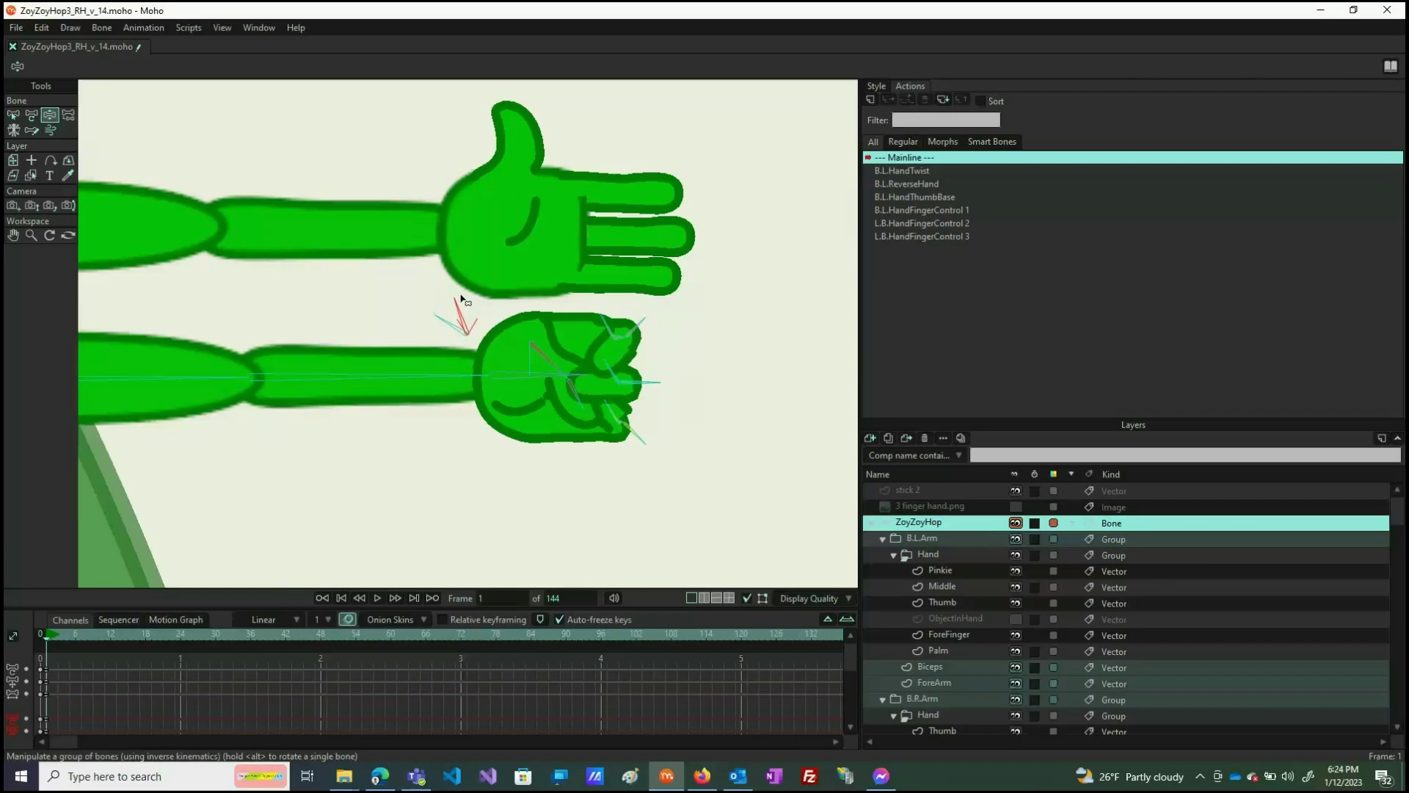
Step: Rotate the lower hand's reverse hand control to layer the thumb in front, and fold the thumb across the curled fingers
{"action": "left_click_drag", "start_coordinate": [460, 298], "coordinate": [425, 291]}
{"action": "left_click_drag", "start_coordinate": [424, 285], "coordinate": [454, 284]}
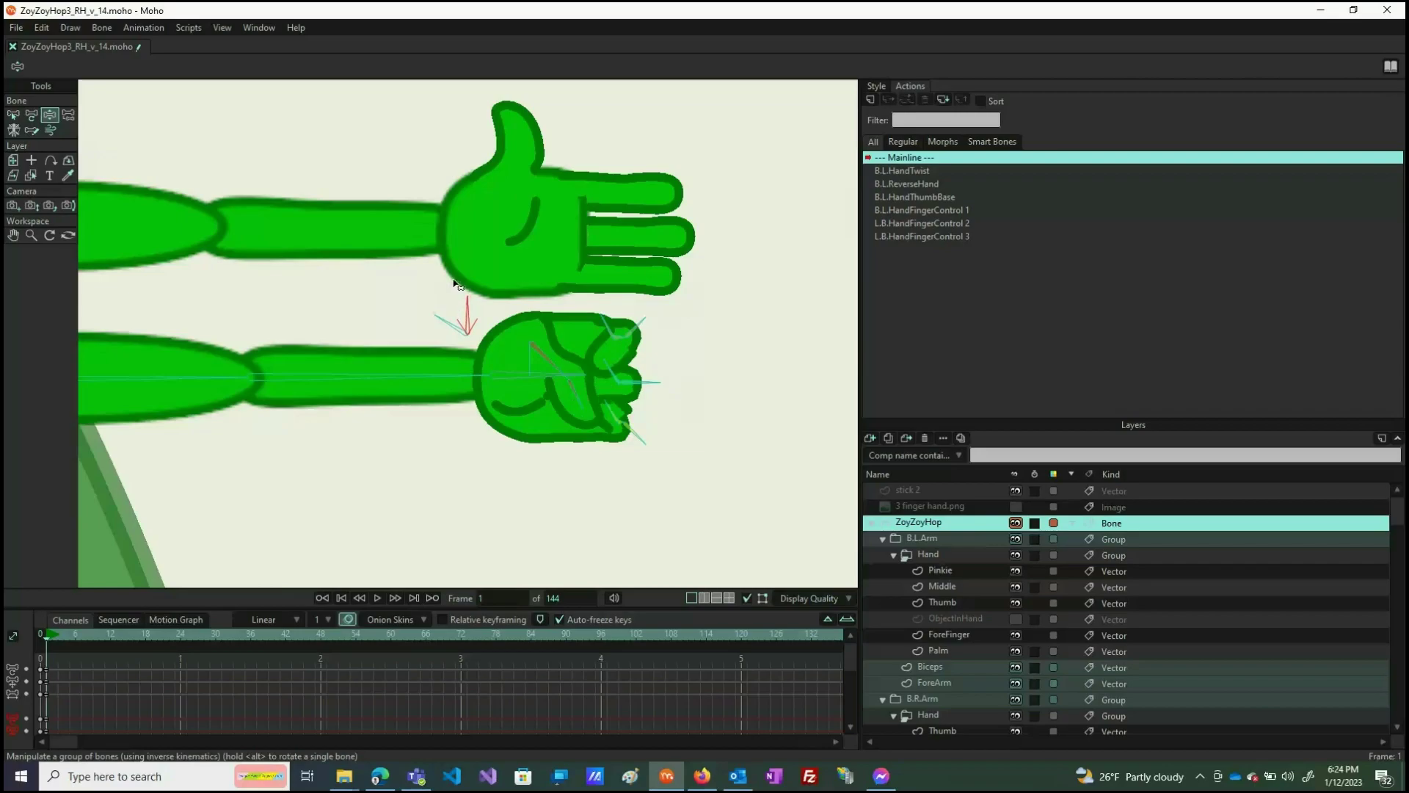
{"action": "left_click", "coordinate": [555, 355]}
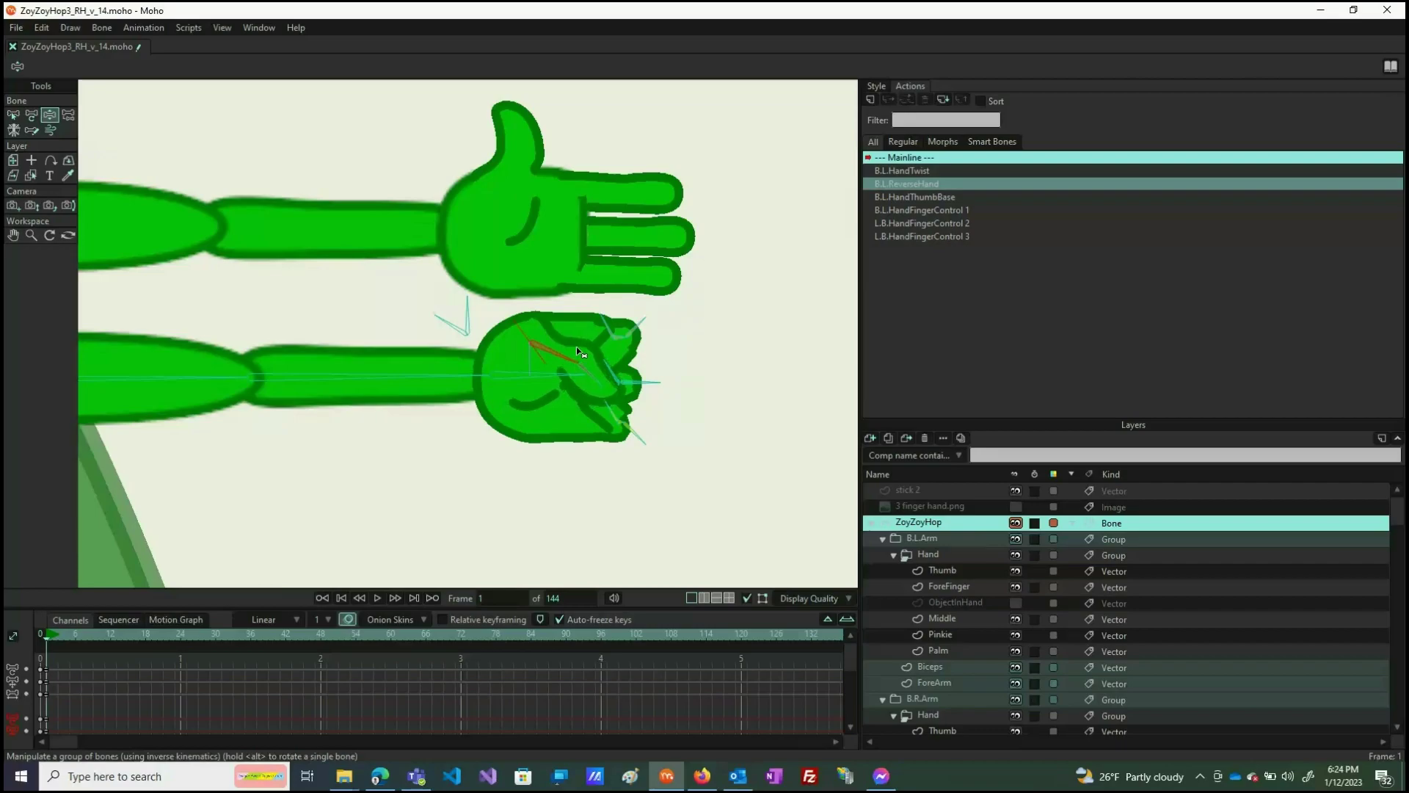
{"action": "left_click", "coordinate": [588, 369]}
{"action": "left_click_drag", "start_coordinate": [593, 389], "coordinate": [601, 394]}
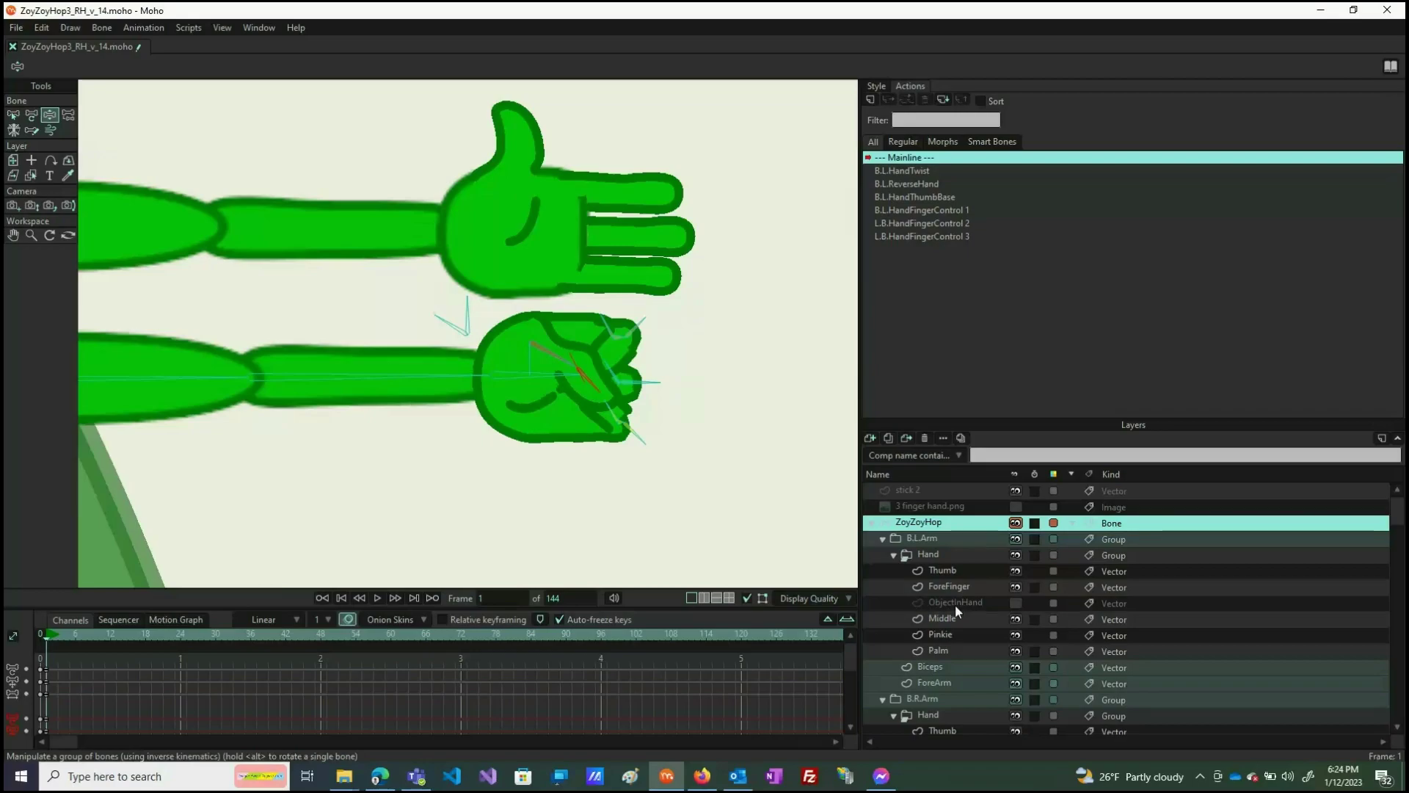
Step: Show the ObjectInHand layer's stick and swing the lower hand's thumb open, away from the stick
{"action": "left_click", "coordinate": [1015, 603]}
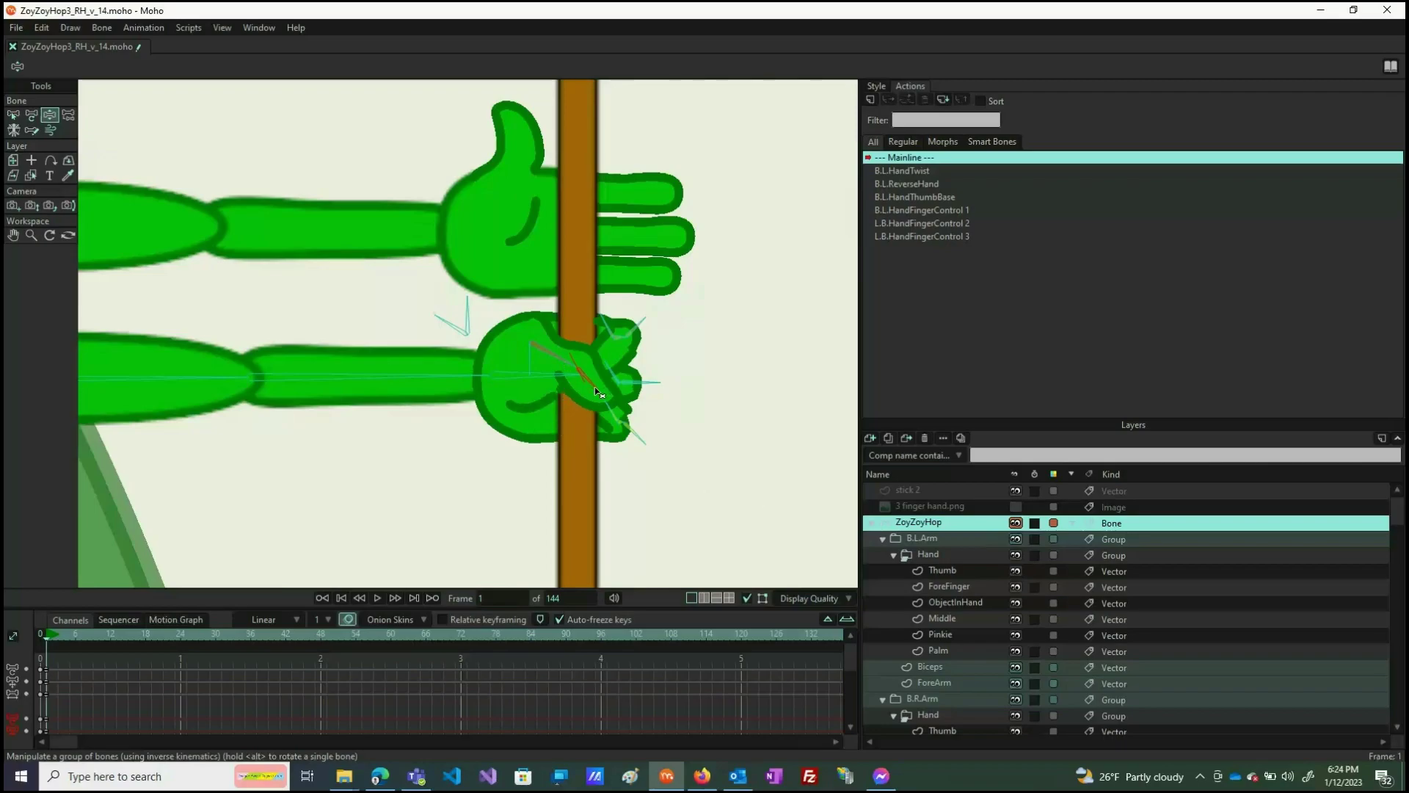
{"action": "left_click_drag", "start_coordinate": [601, 391], "coordinate": [387, 201]}
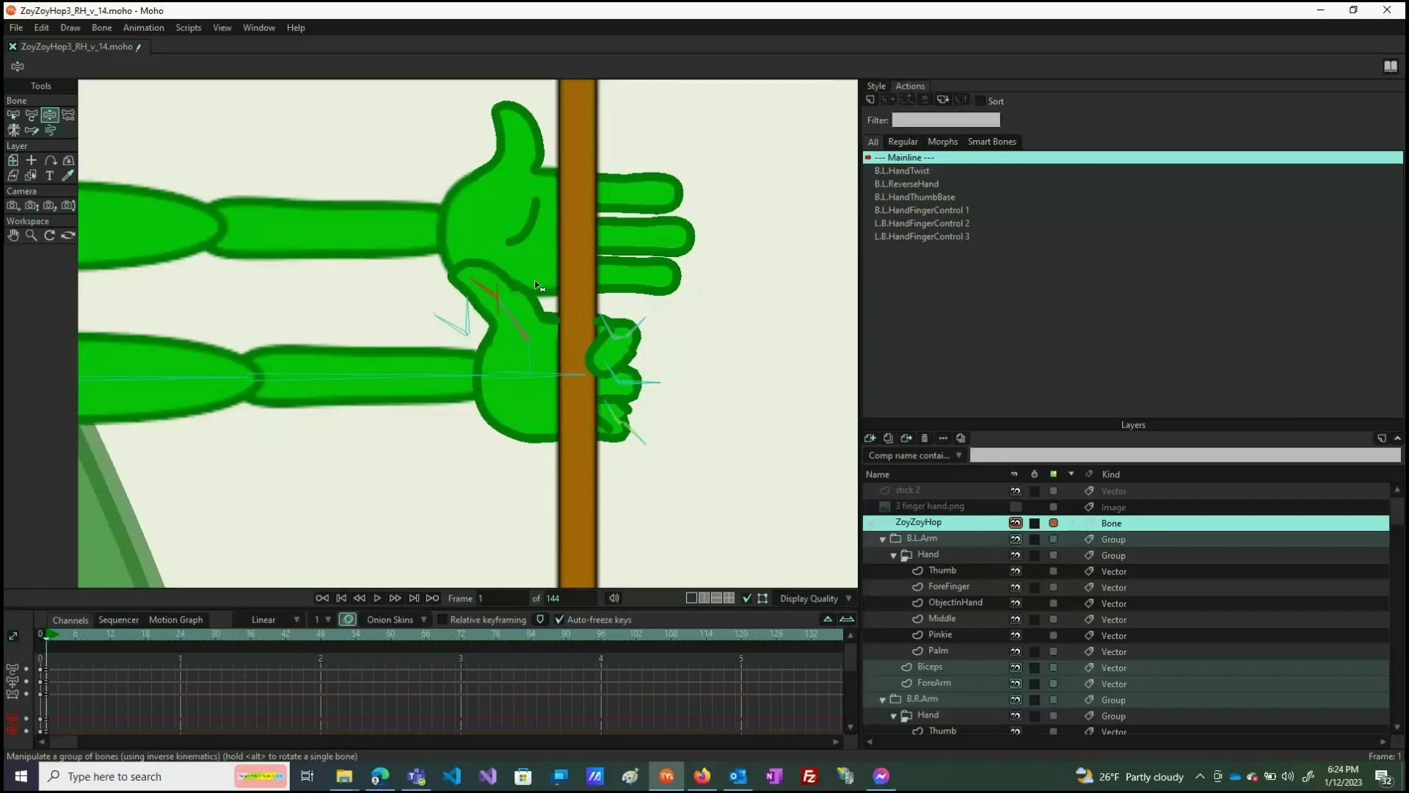
Step: Straighten the angled forefinger and pinkie of the lower hand to horizontal, with the forefinger's tip across the stick
{"action": "left_click_drag", "start_coordinate": [612, 323], "coordinate": [716, 424]}
{"action": "left_click", "coordinate": [649, 339]}
{"action": "left_click_drag", "start_coordinate": [623, 389], "coordinate": [595, 326]}
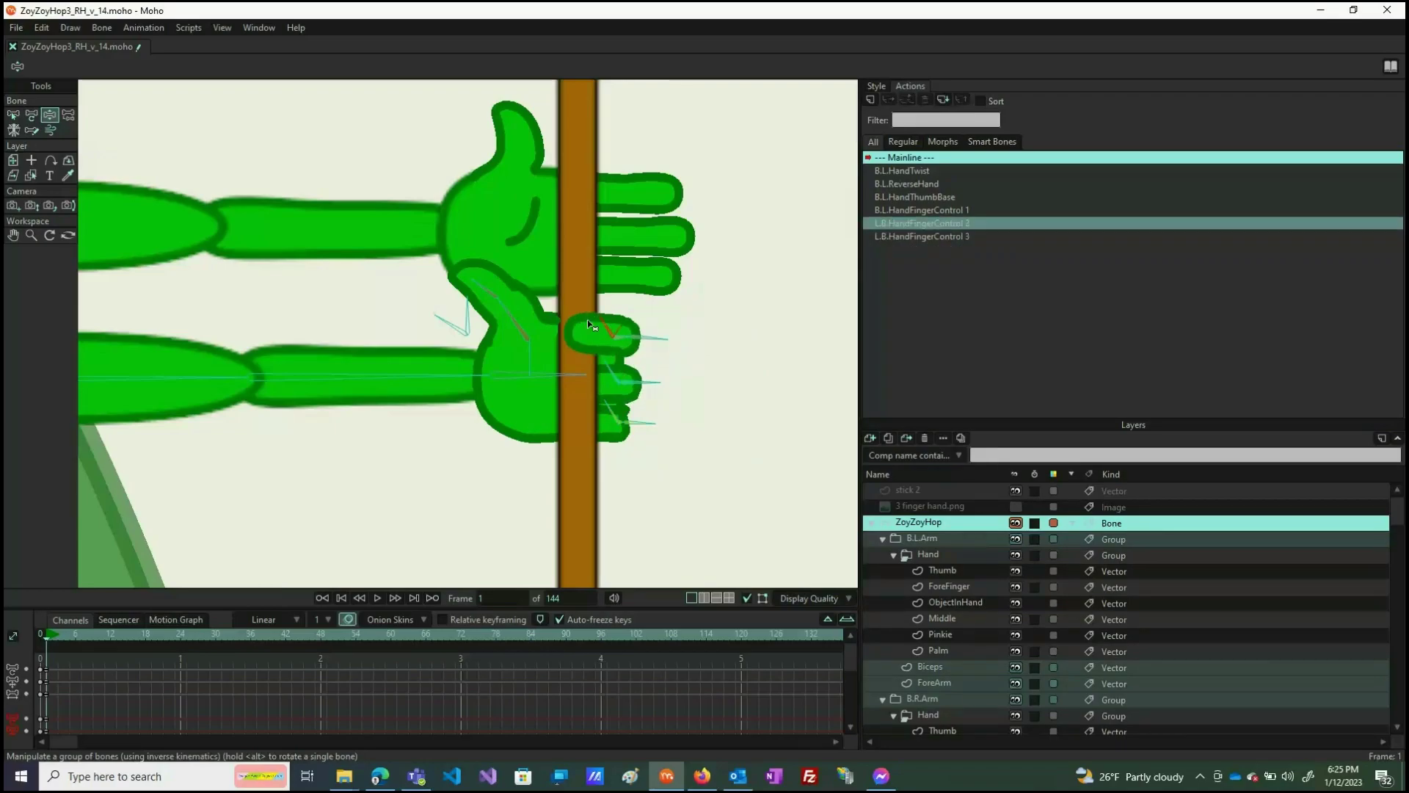
Step: Adjust the lower hand's reverse hand control, and raise the thumb and forefinger upward on either side of the stick
{"action": "left_click", "coordinate": [466, 308]}
{"action": "left_click_drag", "start_coordinate": [467, 308], "coordinate": [567, 415]}
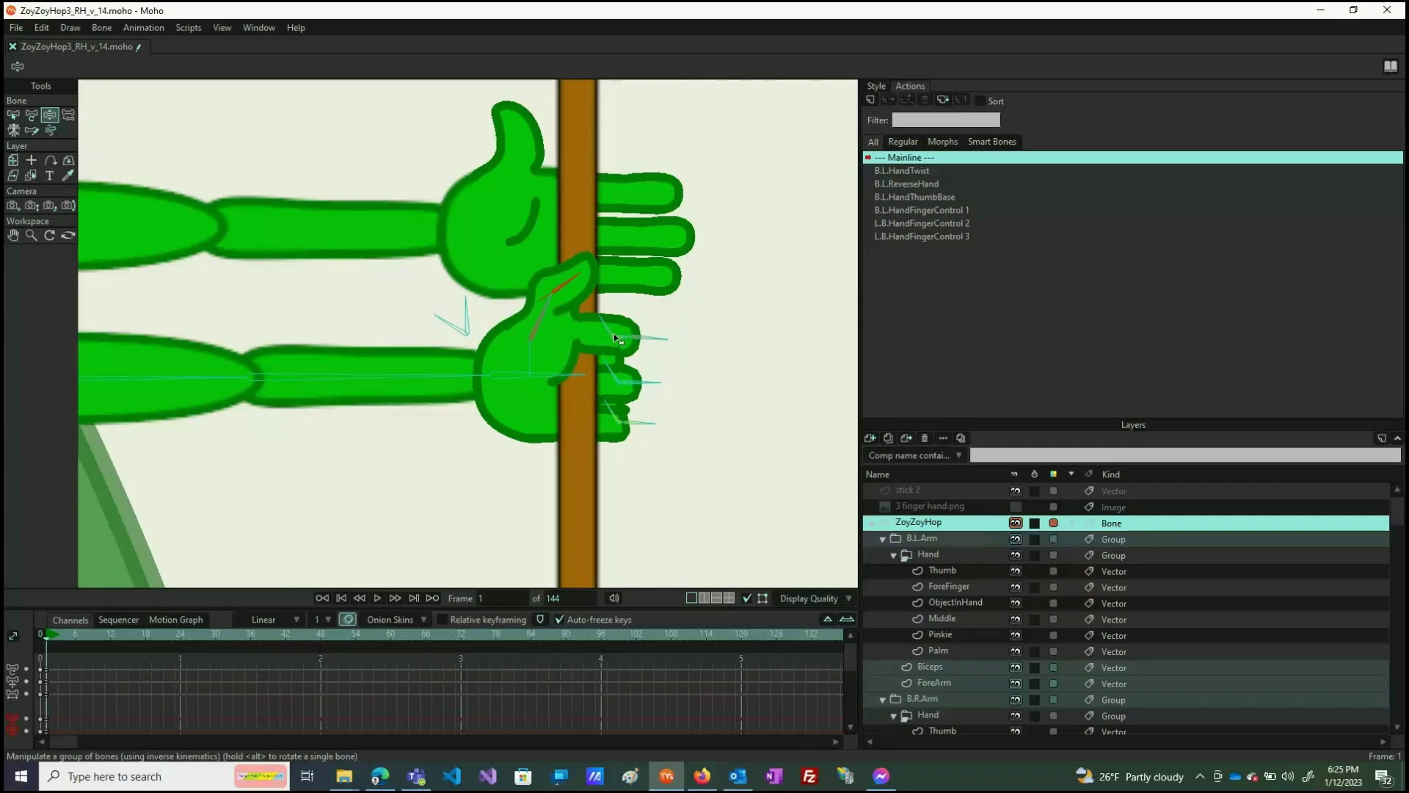
{"action": "left_click_drag", "start_coordinate": [662, 340], "coordinate": [643, 389]}
{"action": "left_click_drag", "start_coordinate": [546, 323], "coordinate": [520, 302]}
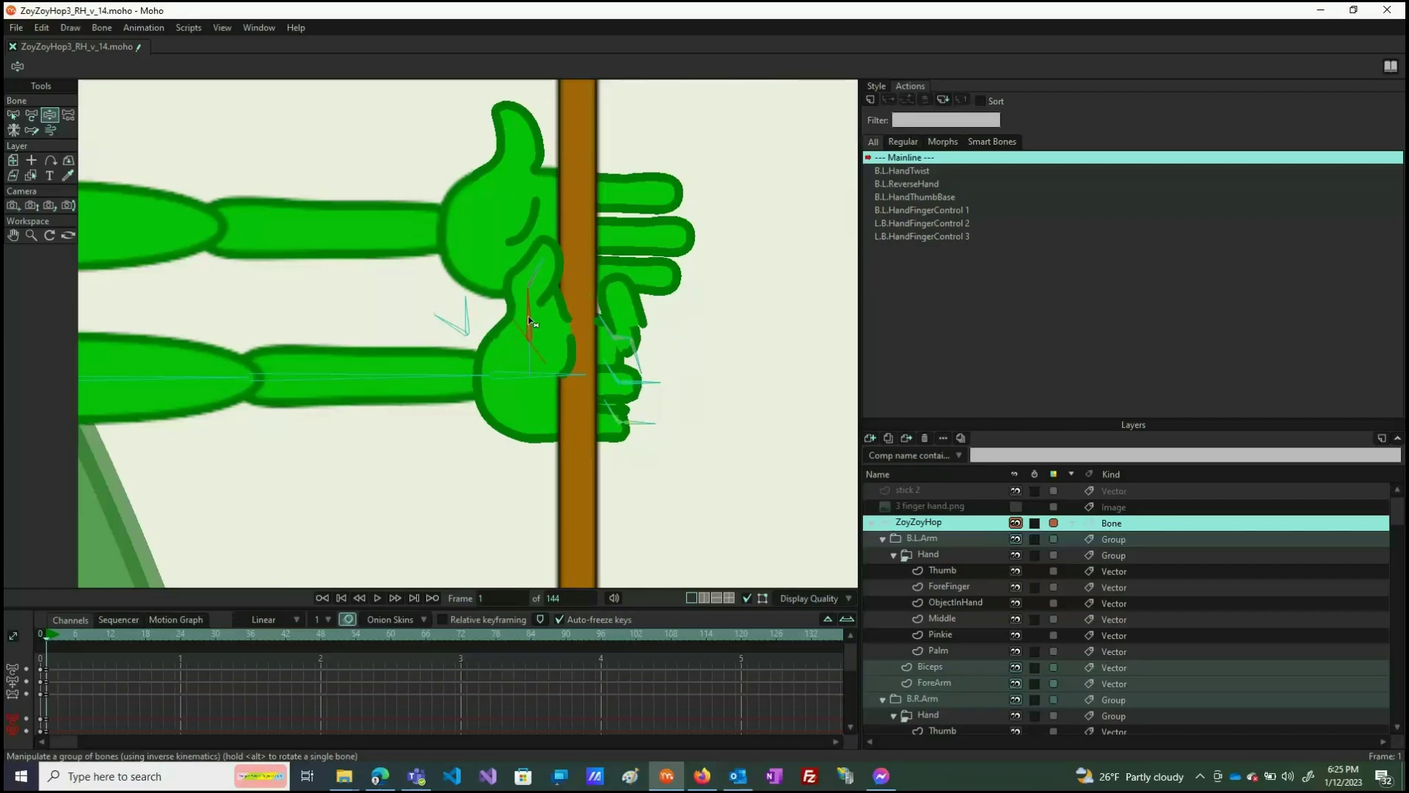